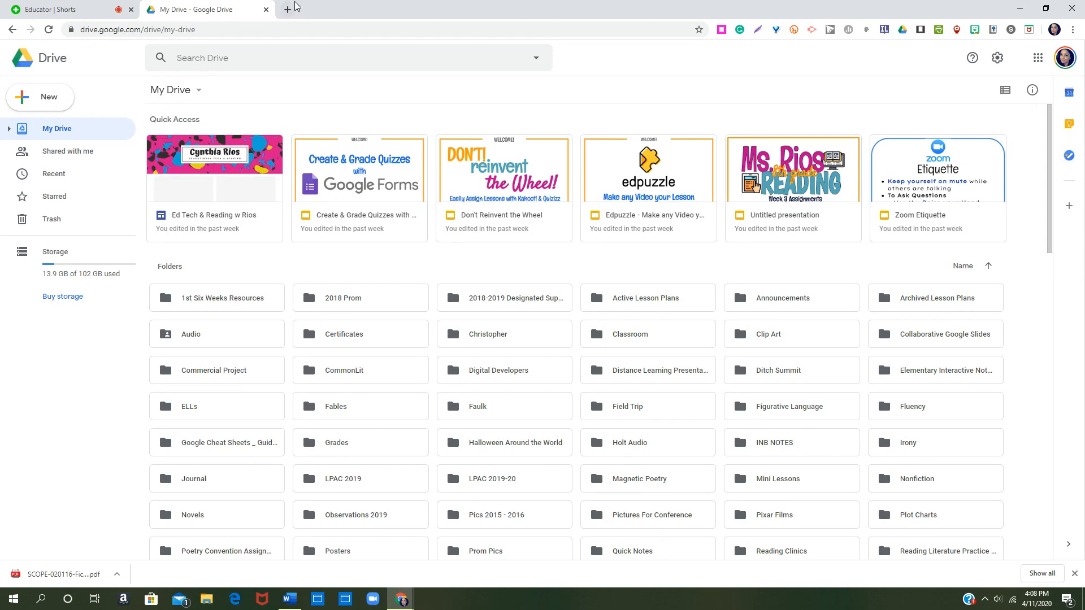
Open the Chrome Web Store in a new browser tab and search it for "small pdf".
click(287, 11)
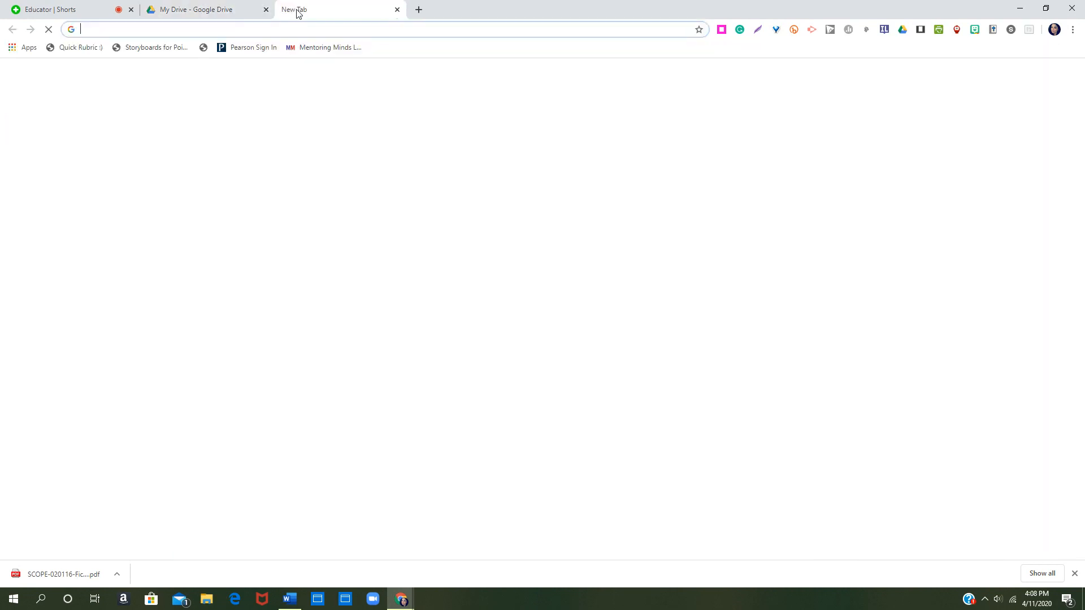
click(15, 51)
click(300, 207)
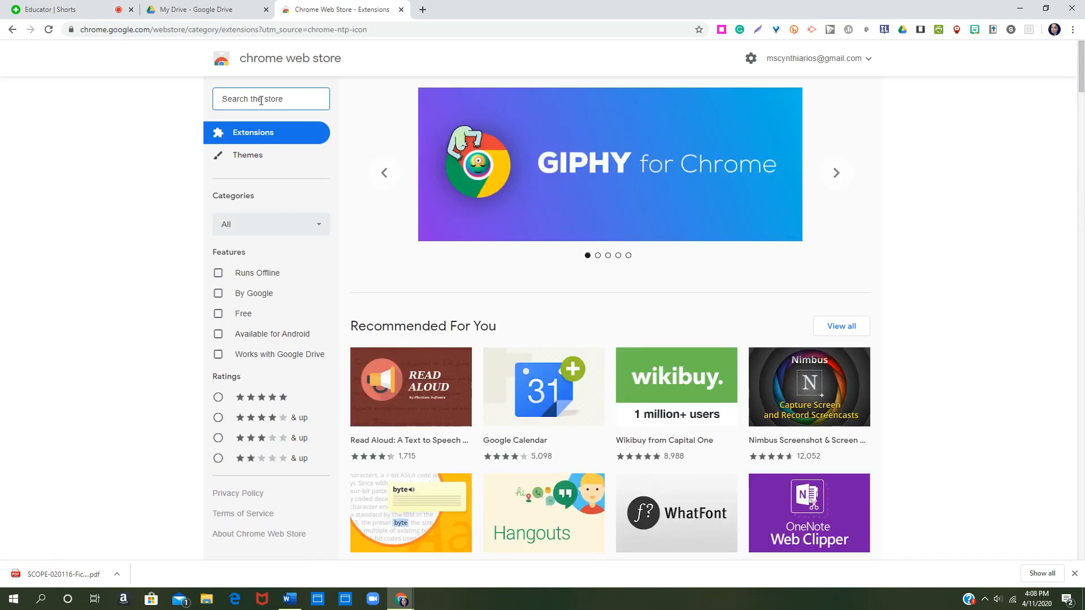
text(small o)
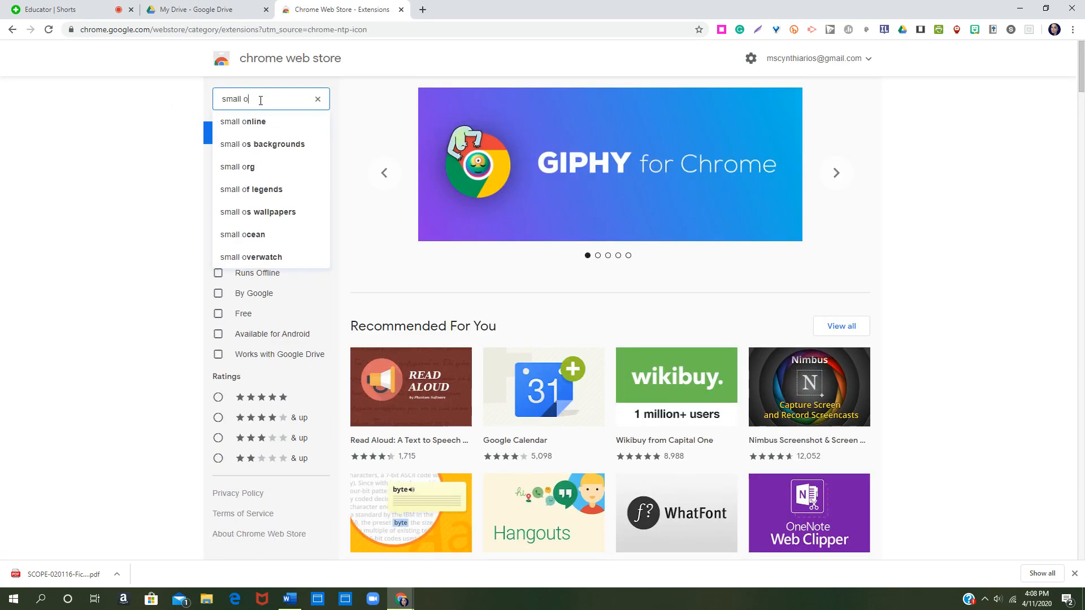
key(BackSpace)
text(pdf)
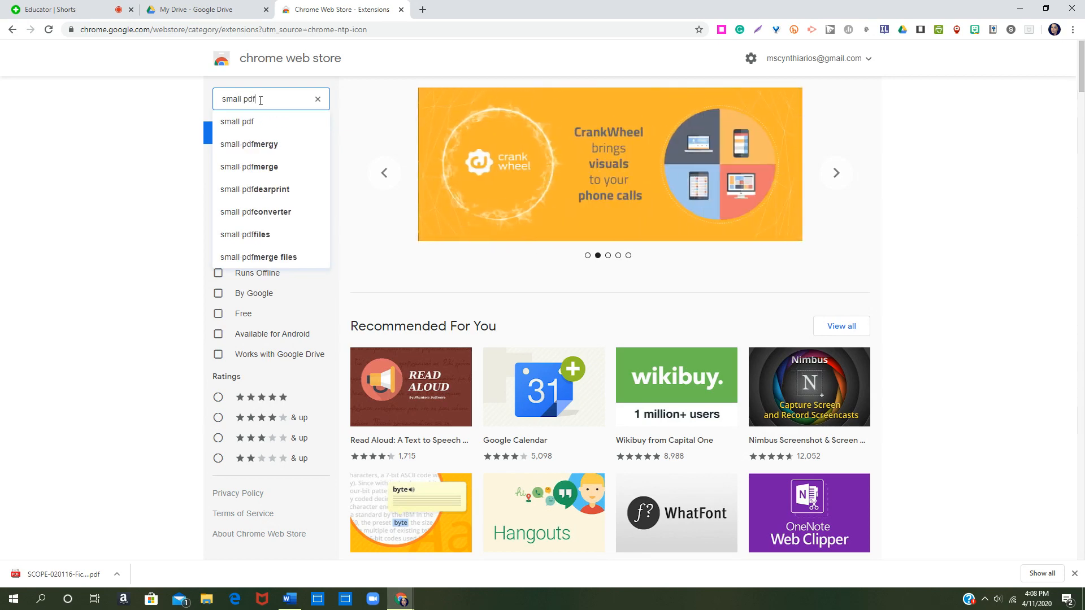
key(Return)
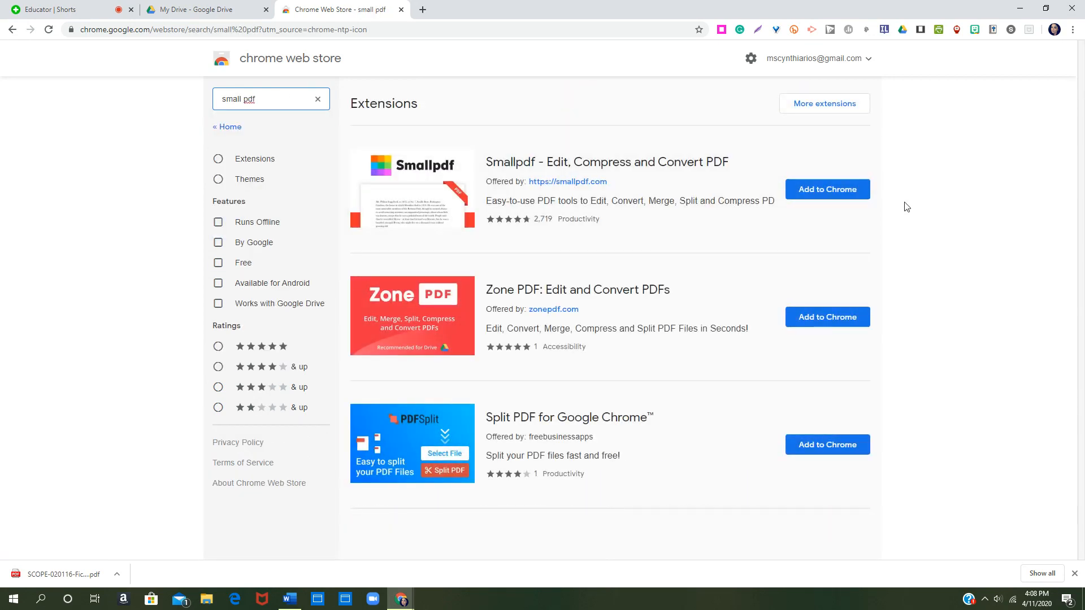
Add the "Smallpdf - Edit, Compress and Convert PDF" extension to Chrome and close the store page.
click(817, 191)
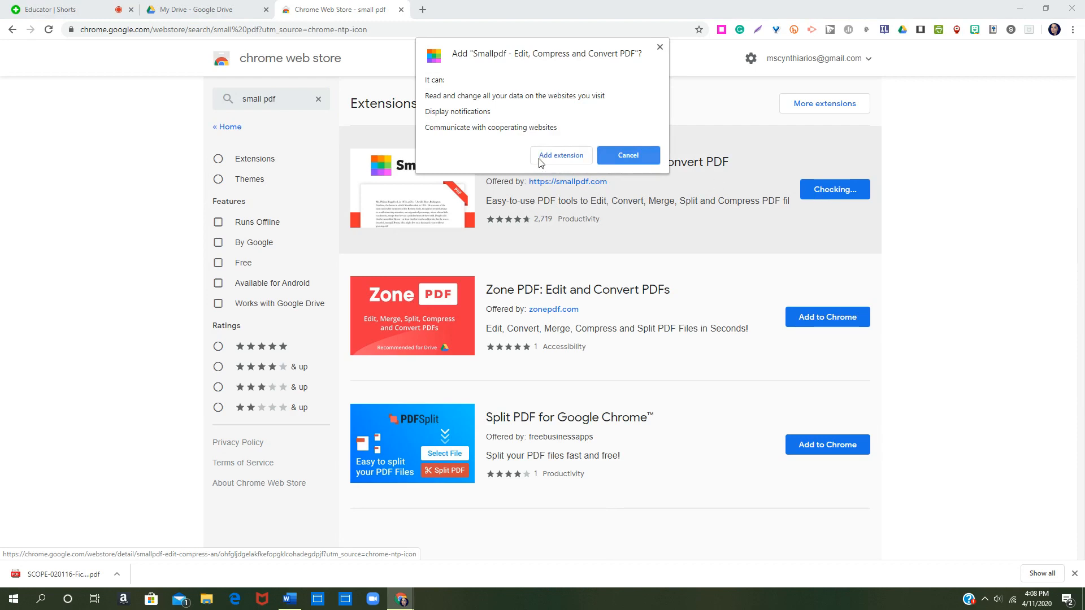
click(557, 156)
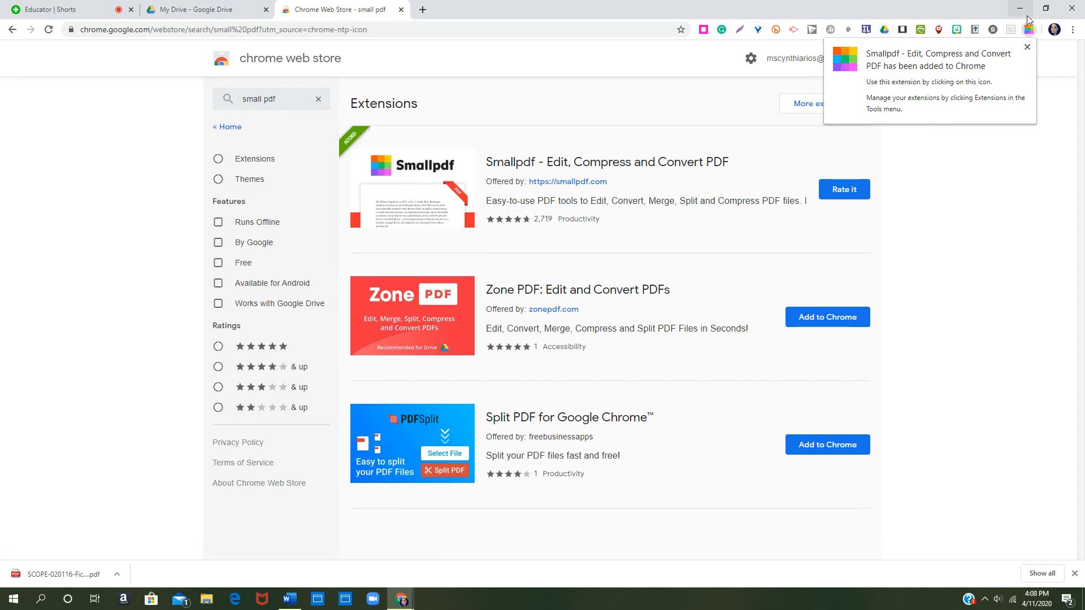
click(1028, 48)
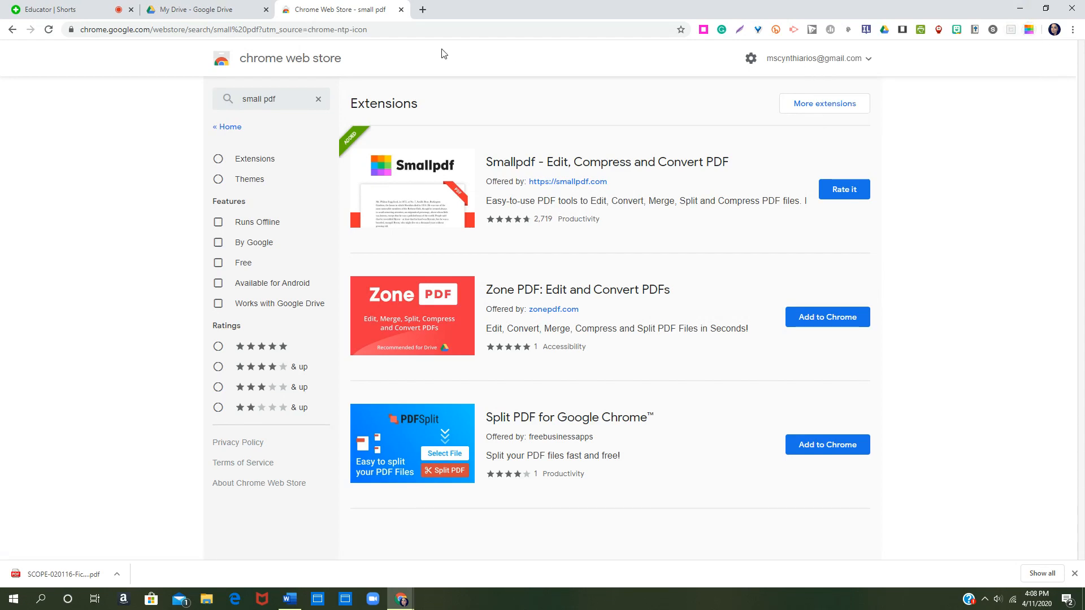
click(401, 10)
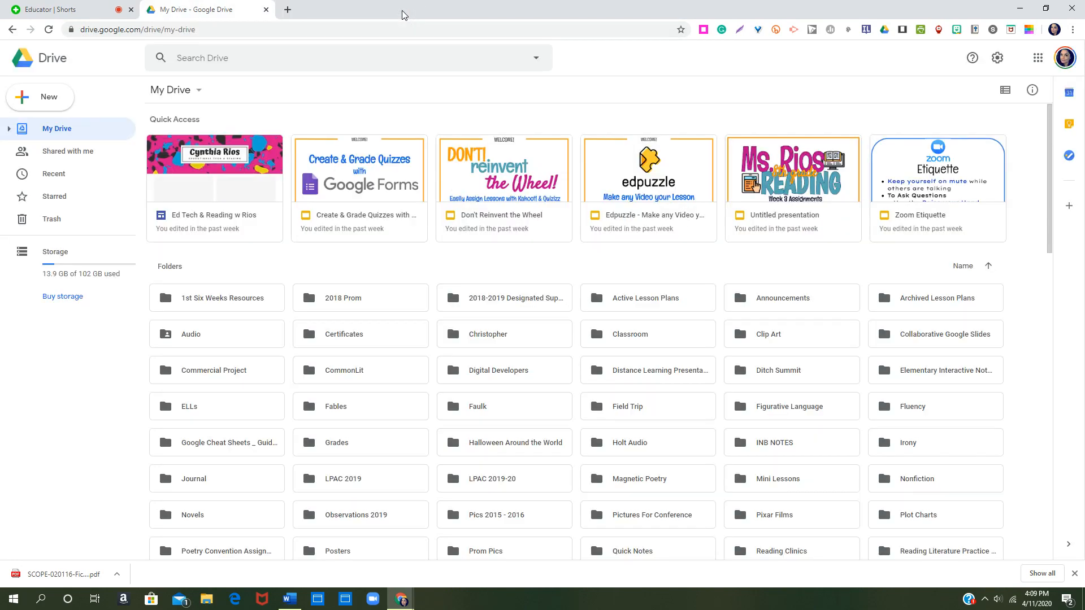
Open the PDF to JPG converter from the Smallpdf extension and dismiss the extension install offer.
click(1029, 32)
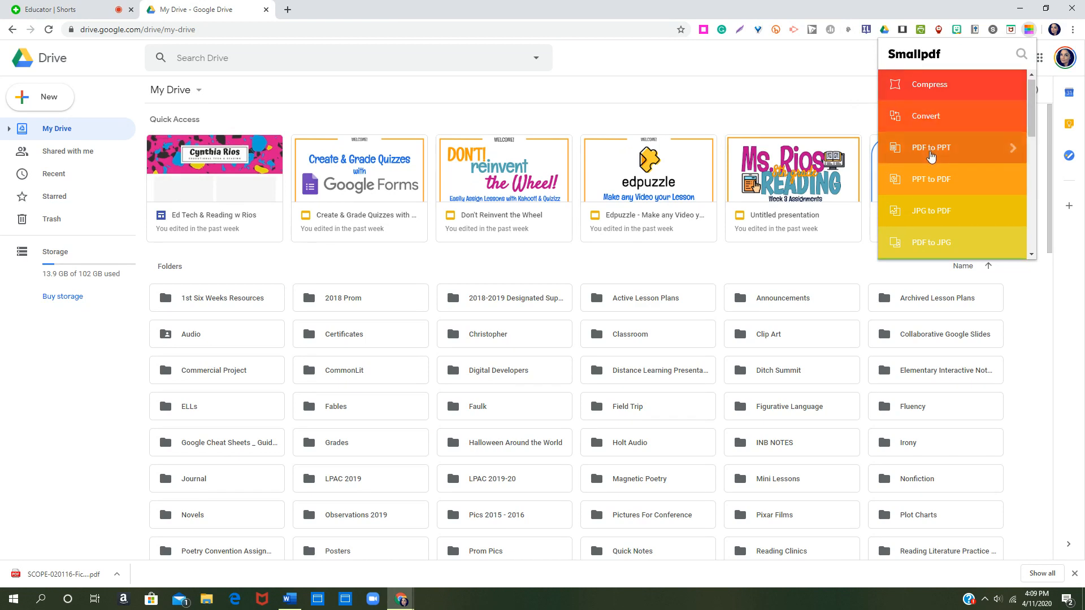
scroll(931, 159, down, 5)
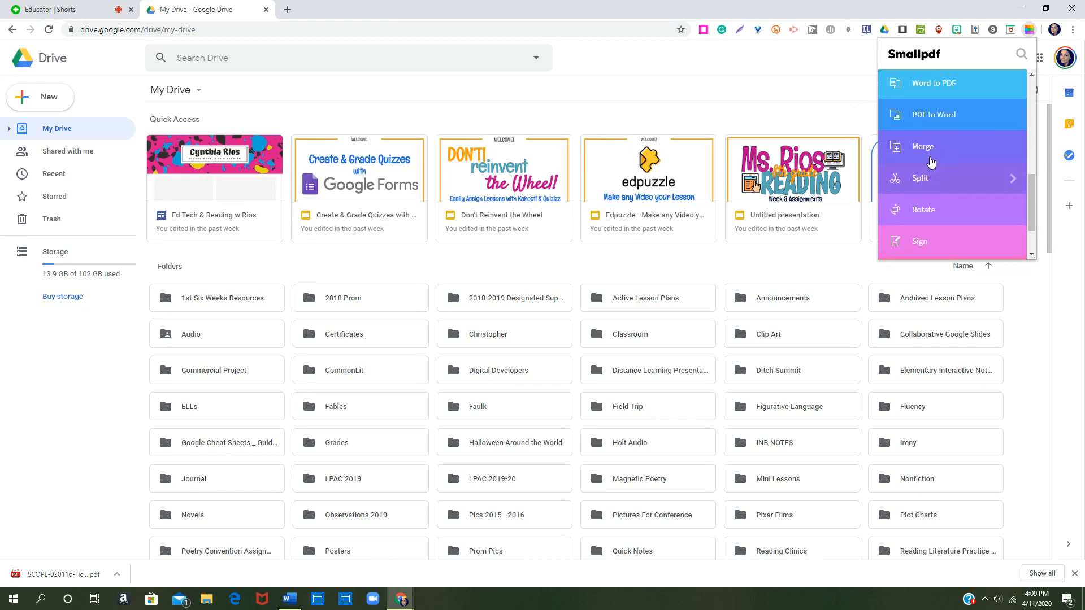
scroll(931, 162, up, 5)
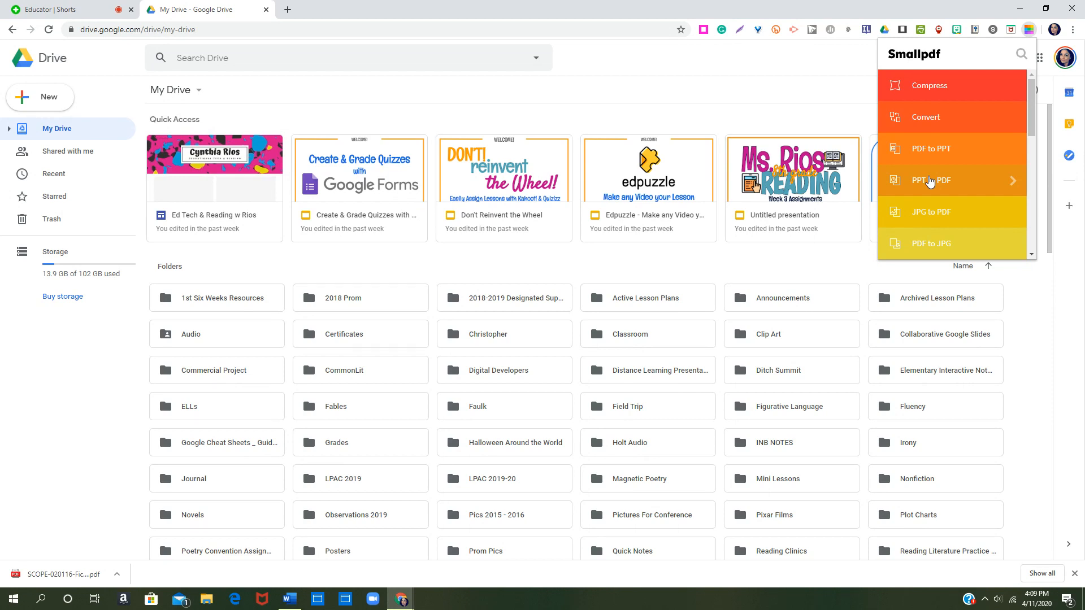
scroll(929, 181, down, 1)
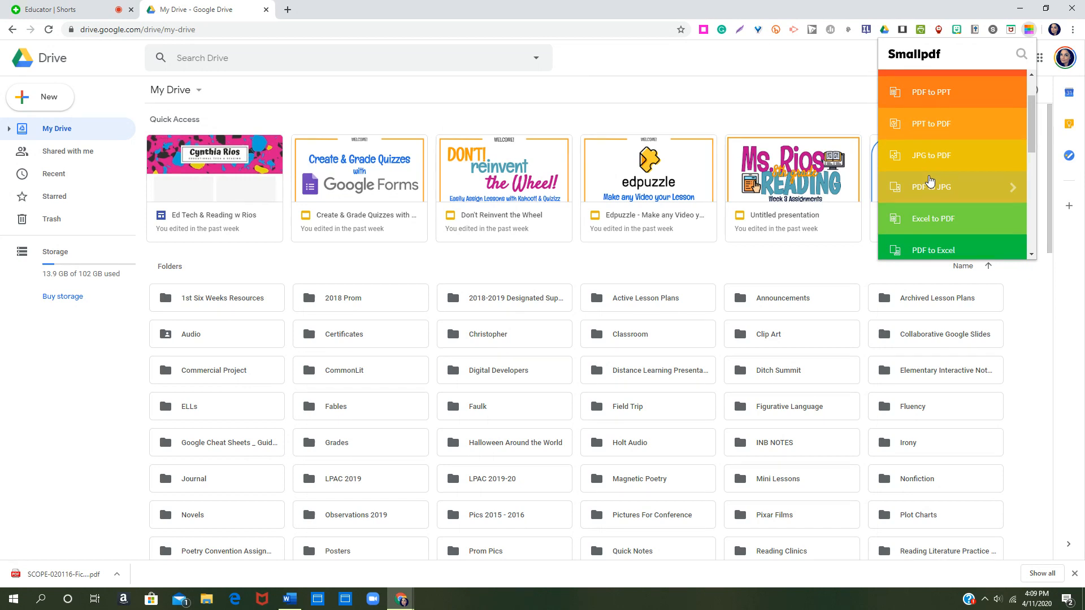
scroll(929, 181, up, 1)
scroll(930, 180, down, 1)
click(922, 193)
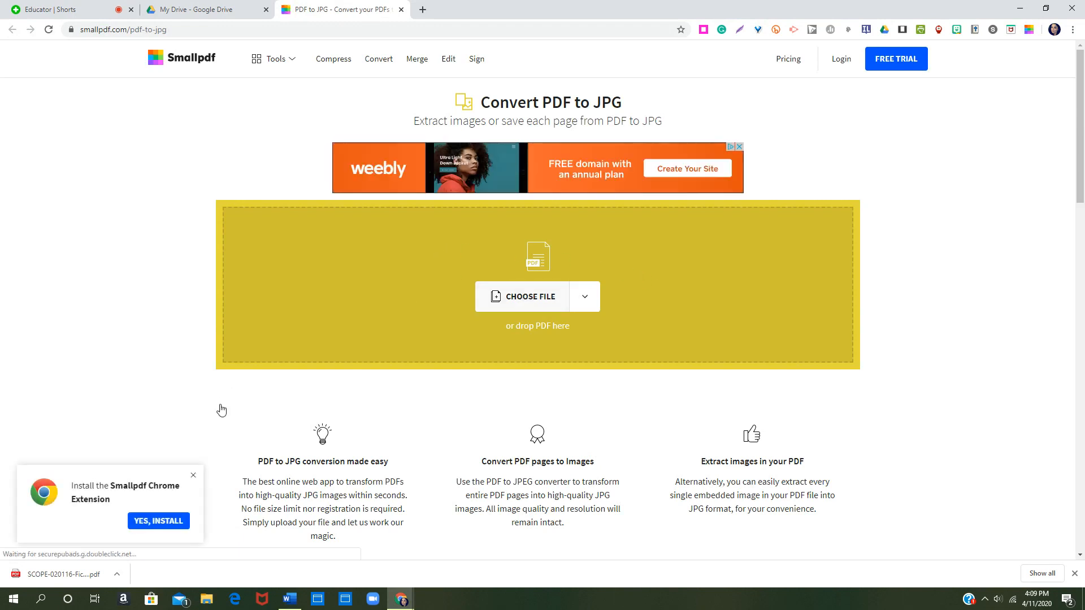
click(192, 476)
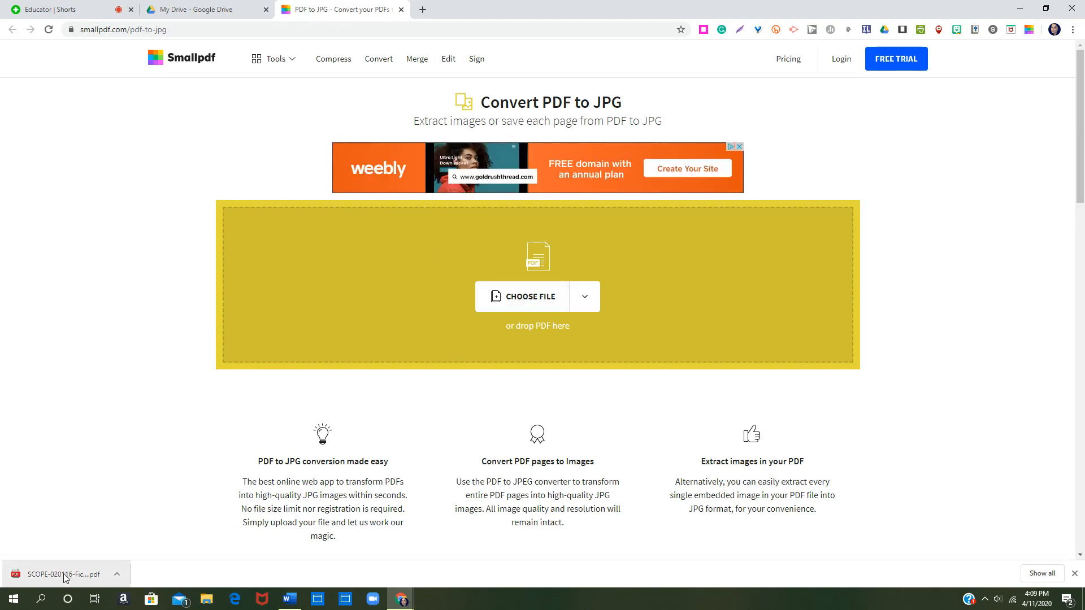
Convert the entire pages of the downloaded SCOPE-020116 PDF to JPG and download the resulting page image.
drag(63, 574, 416, 272)
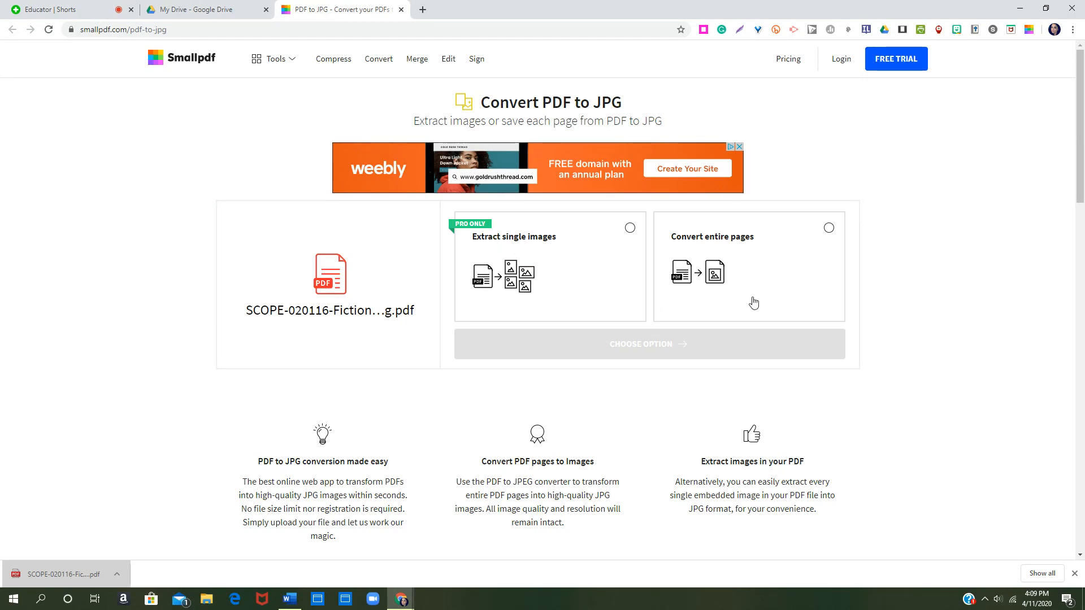
click(774, 275)
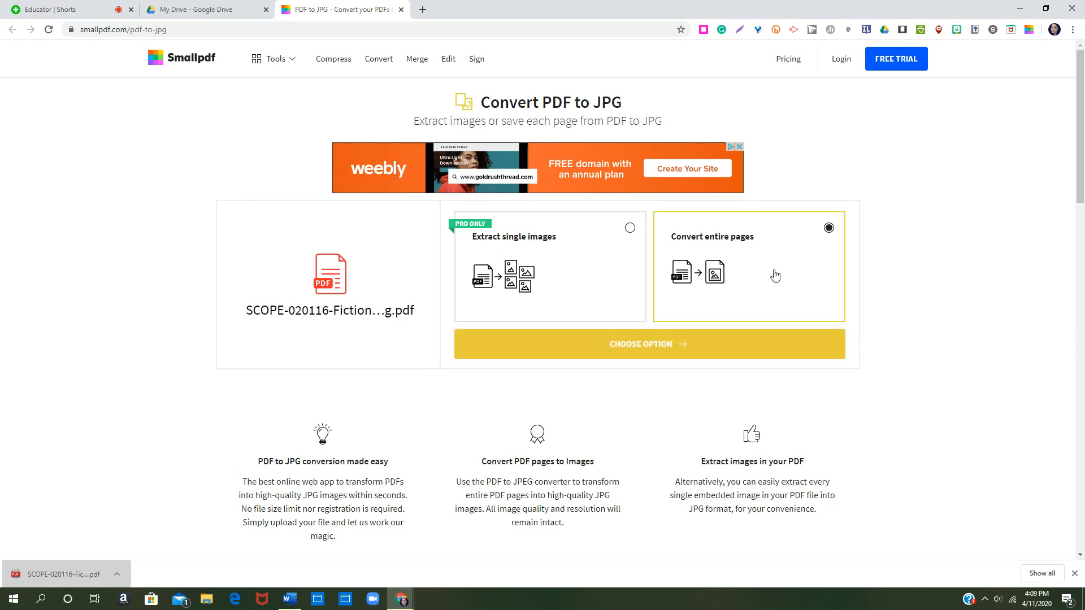
click(652, 345)
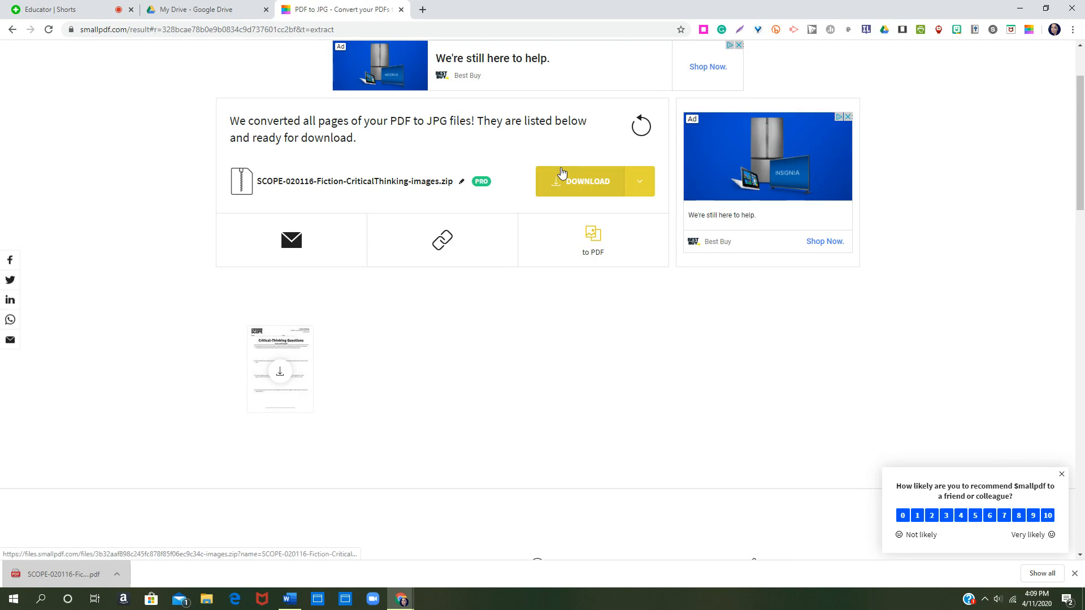
click(1062, 475)
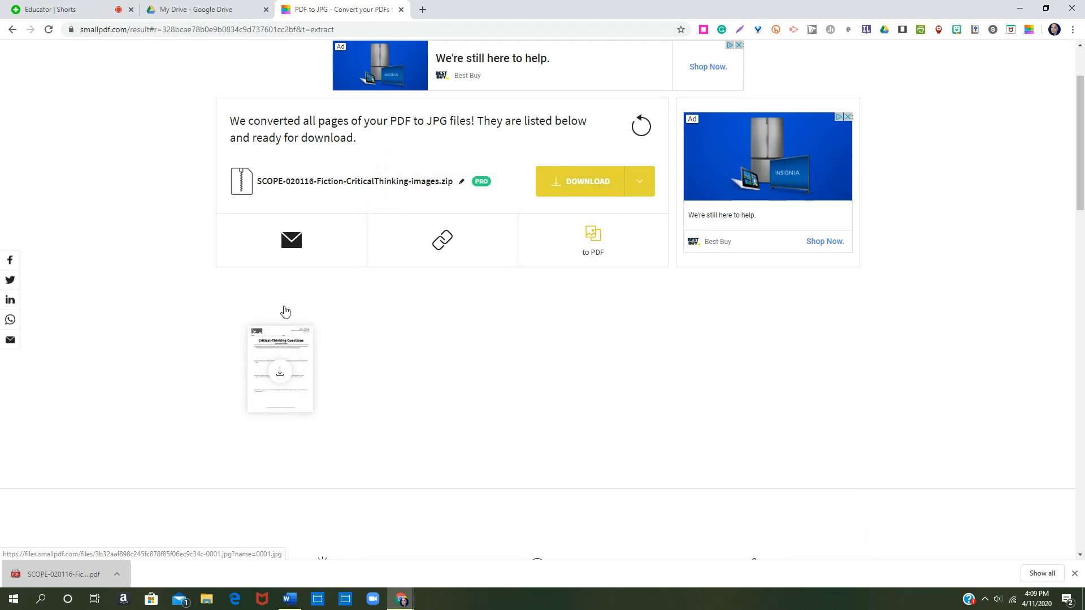
click(281, 373)
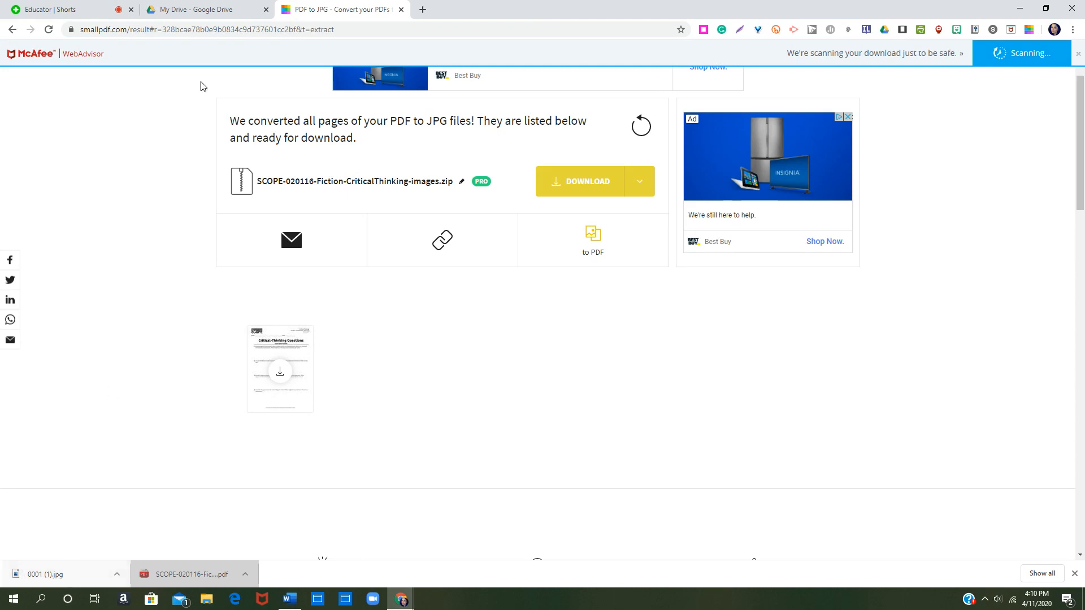
Create a new blank Google Slides presentation from Google Drive and close the theme choices.
click(197, 14)
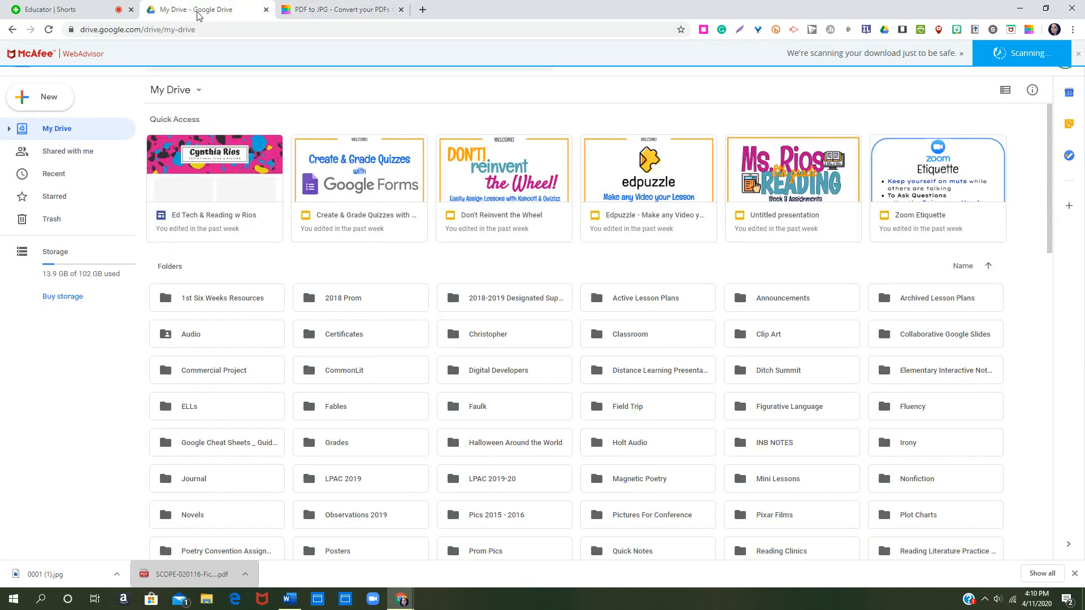
click(42, 102)
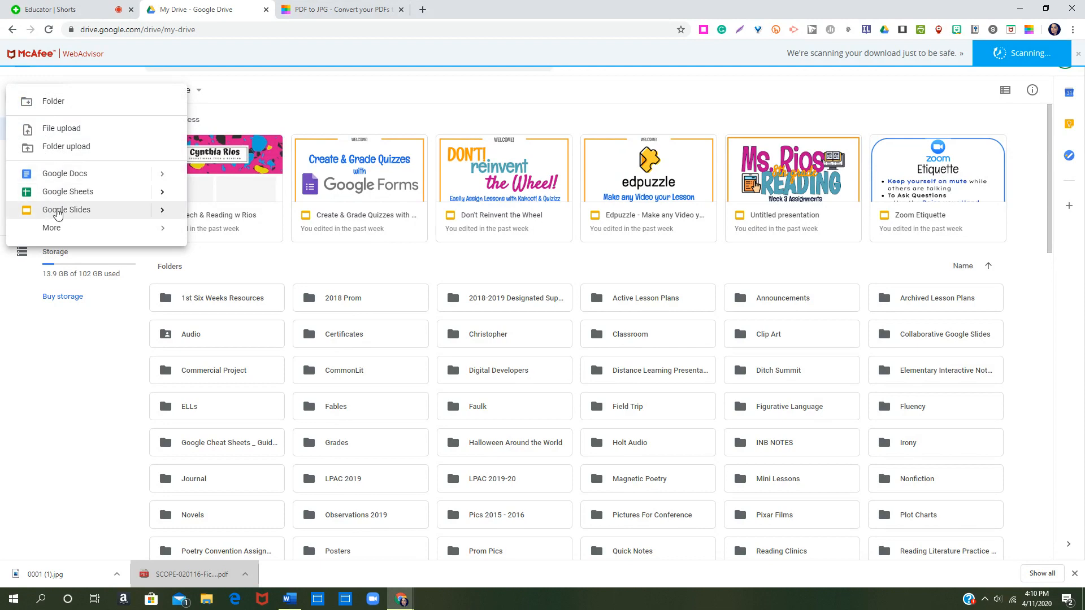
click(58, 211)
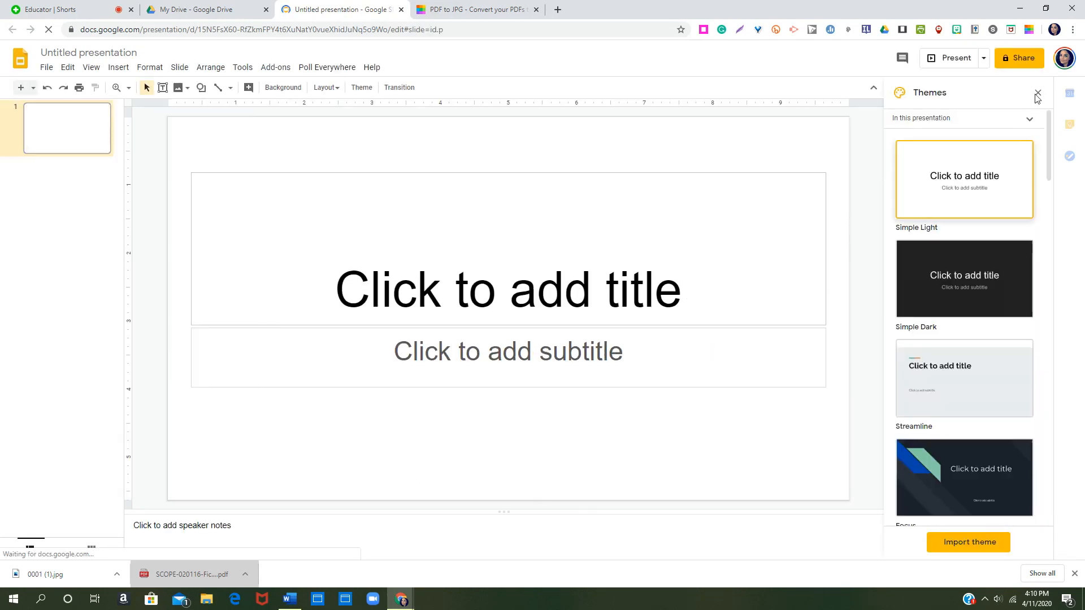
click(1038, 93)
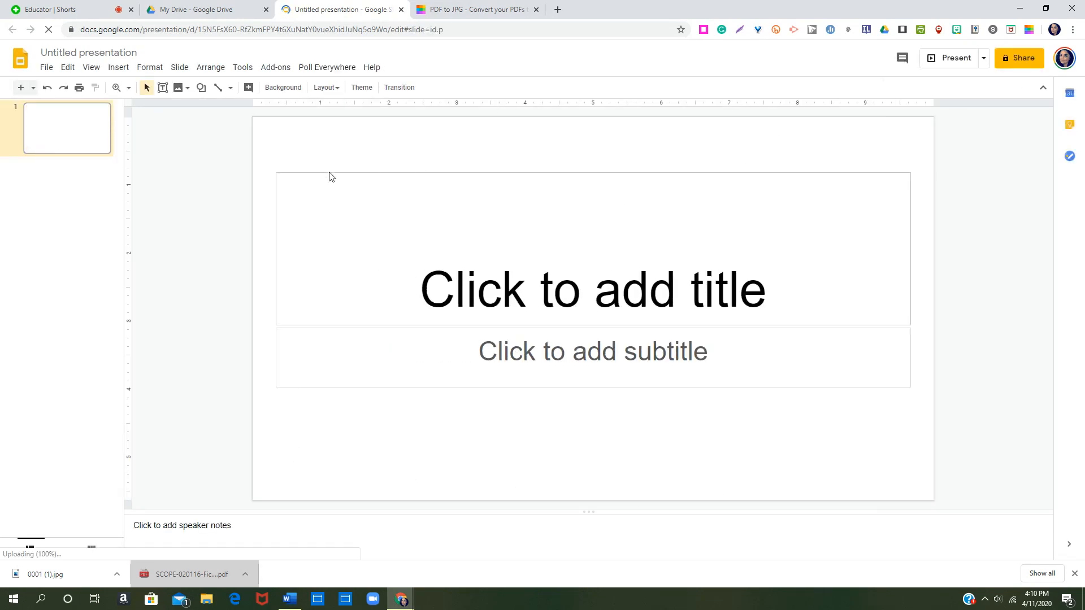
Set the presentation's page size to custom 8.5 x 11 inches.
click(46, 70)
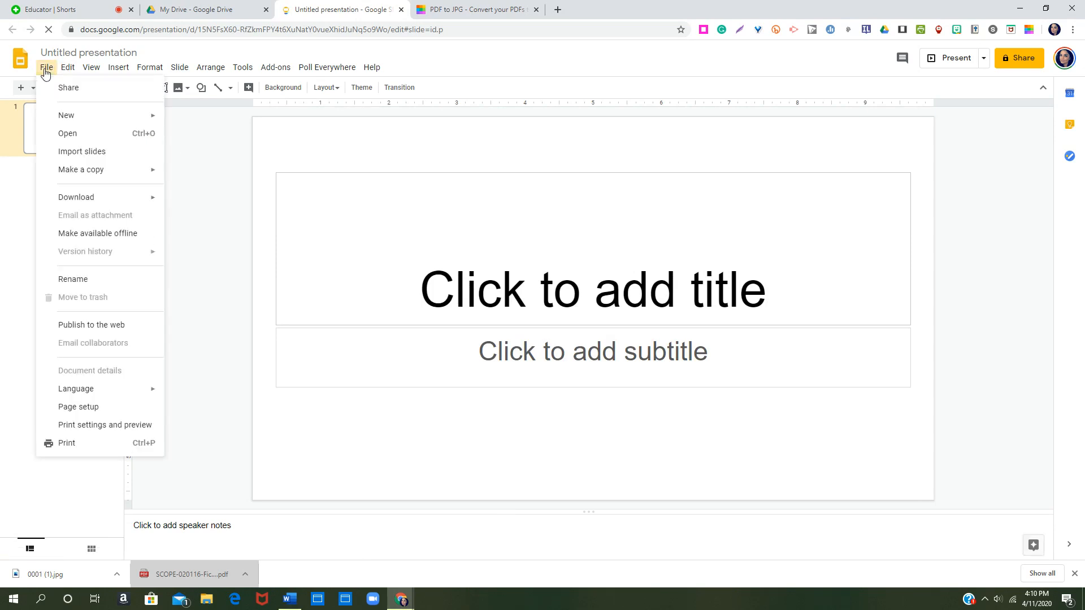
click(80, 407)
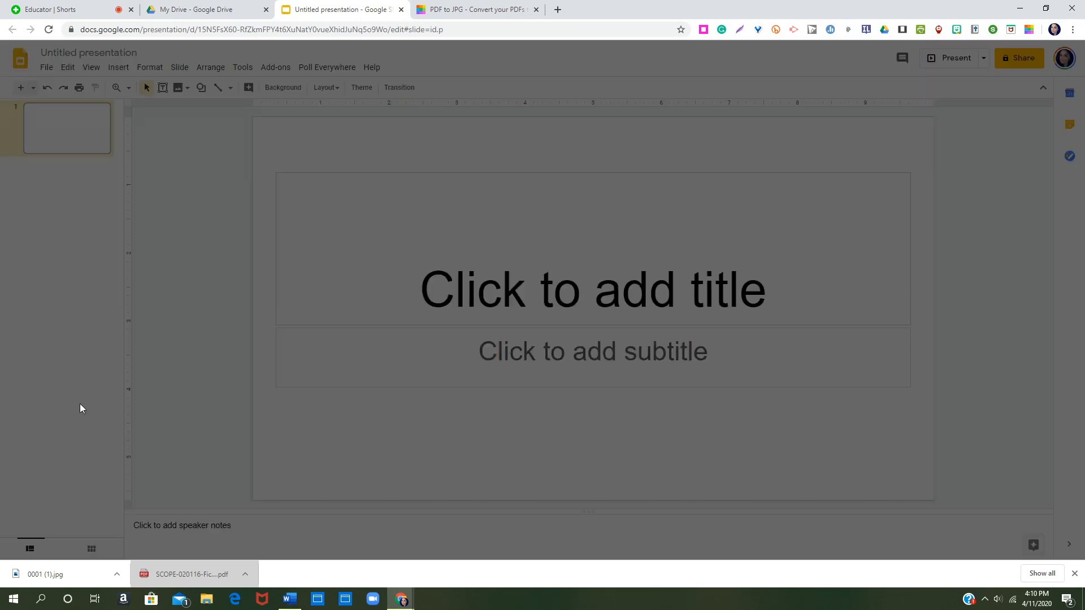
click(520, 293)
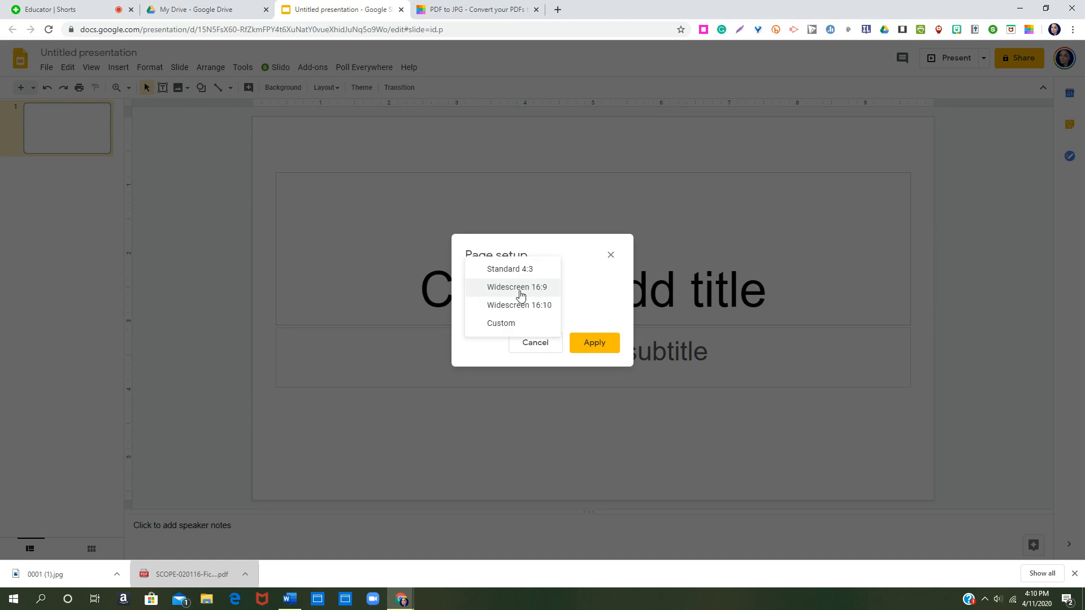
click(504, 327)
click(484, 320)
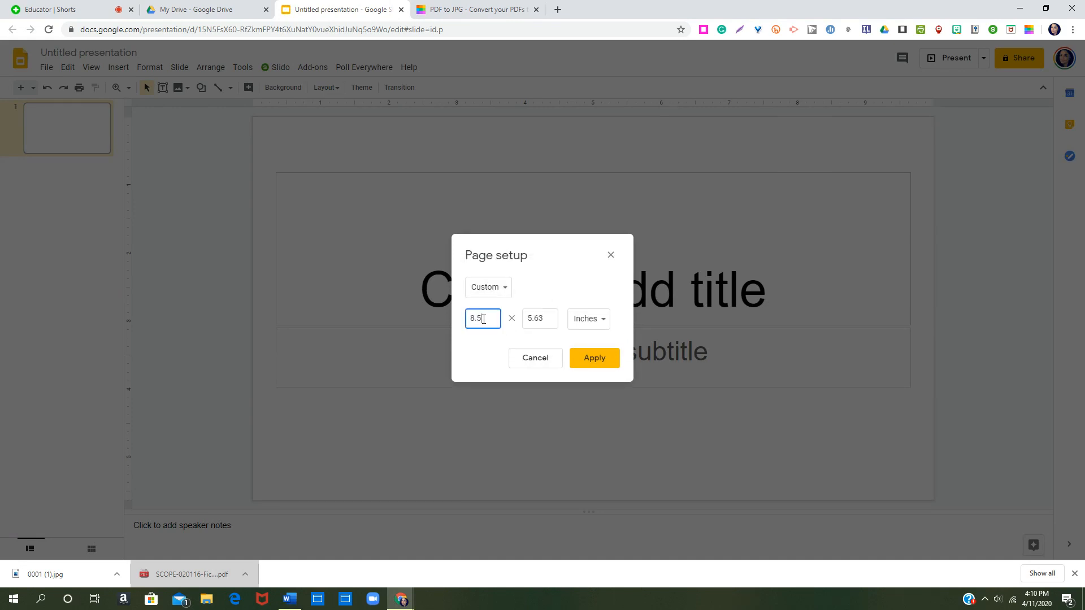
key(Tab)
text(11)
click(594, 363)
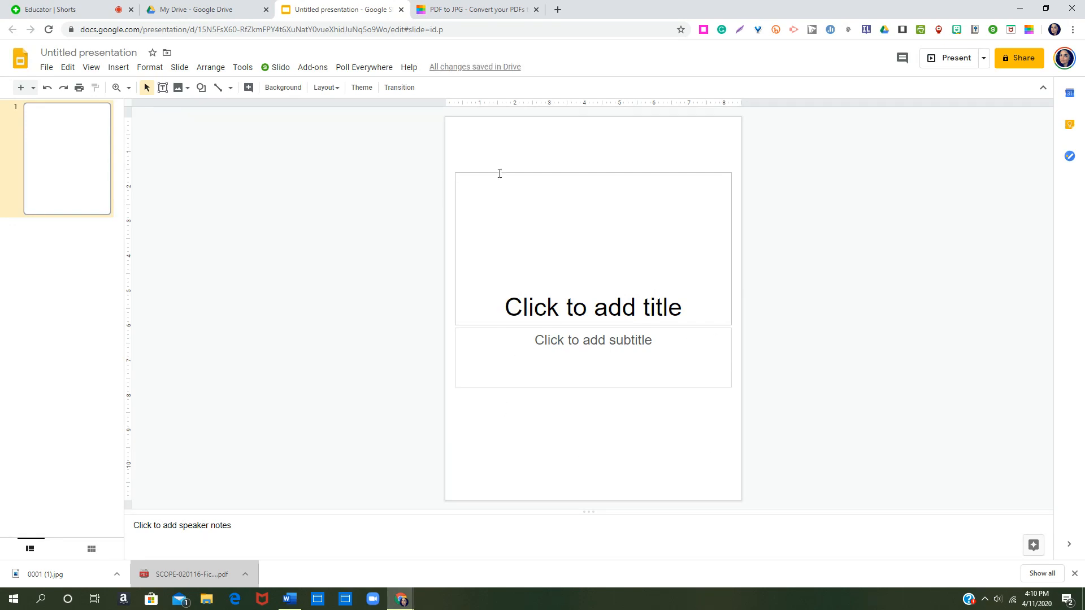
Delete the title and subtitle placeholders and set the downloaded 0001 (1).jpg as the slide's background image.
drag(498, 152, 537, 444)
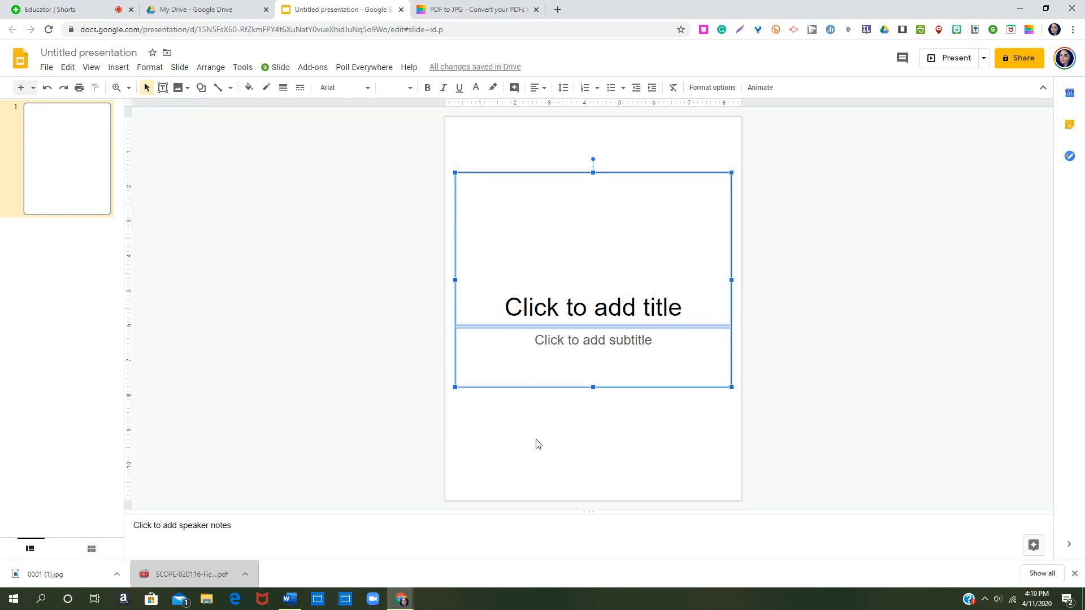
key(Delete)
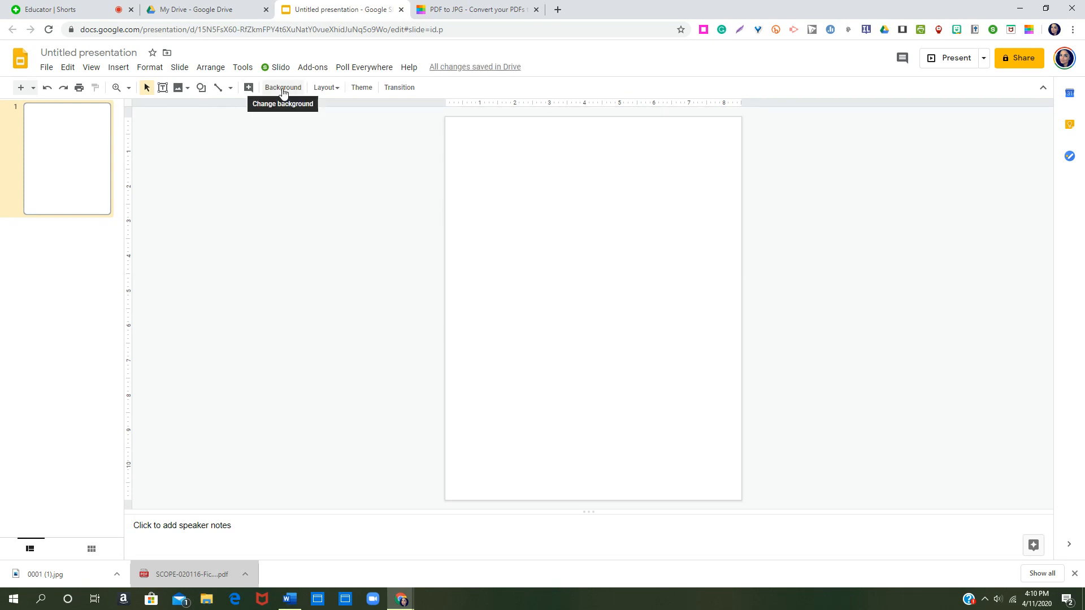
right_click(570, 270)
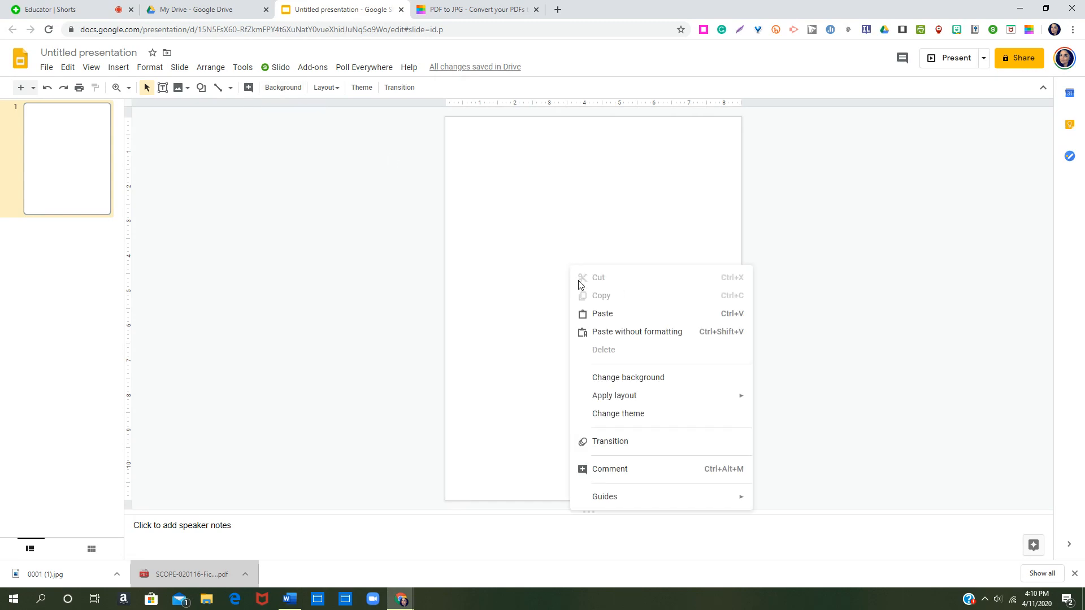
click(624, 384)
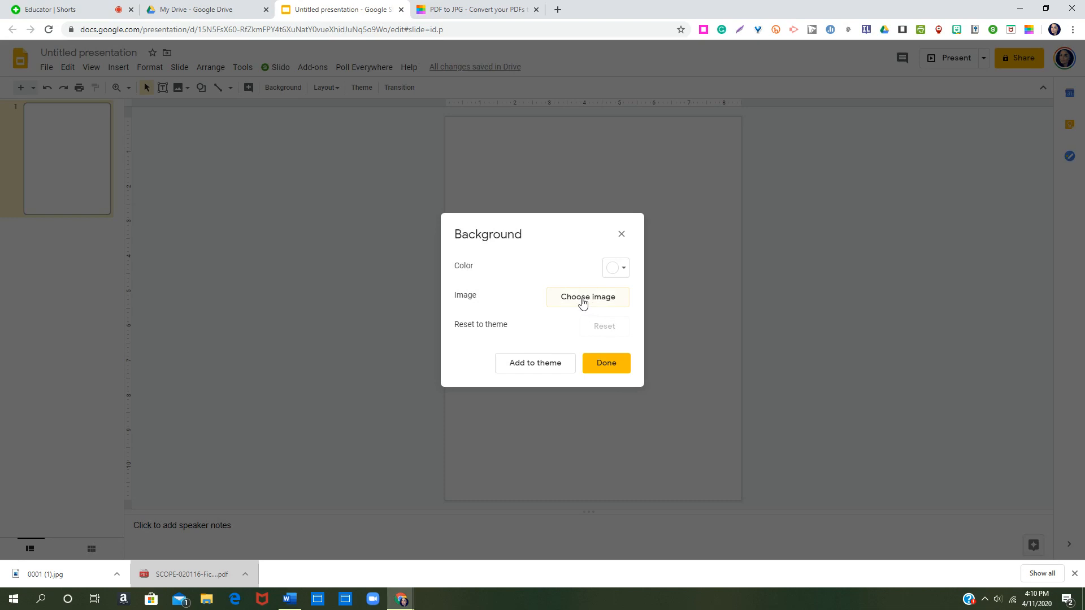
click(582, 303)
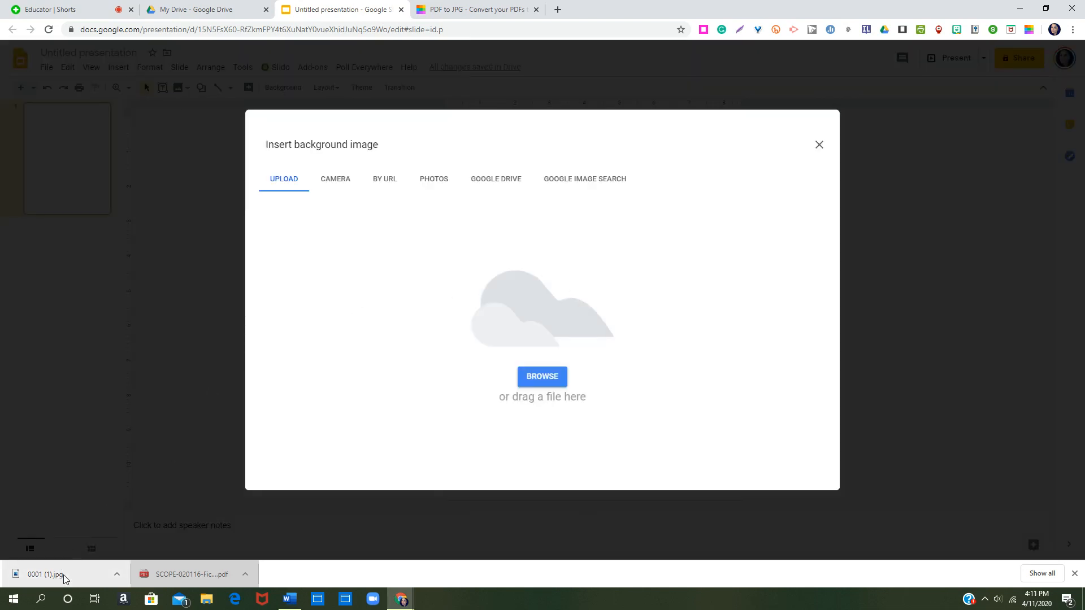
drag(64, 579, 553, 291)
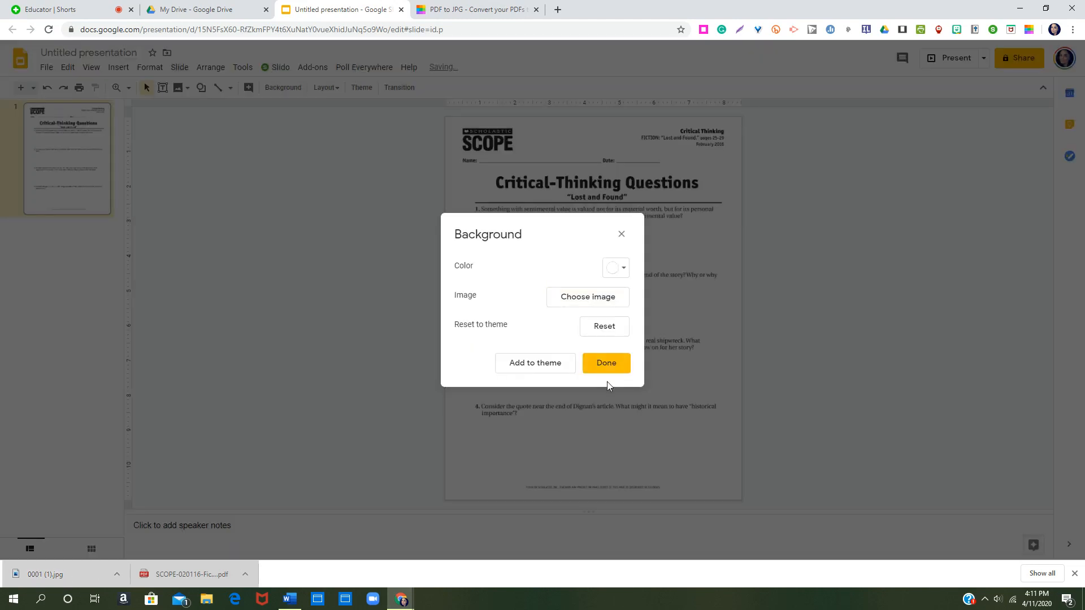
click(607, 367)
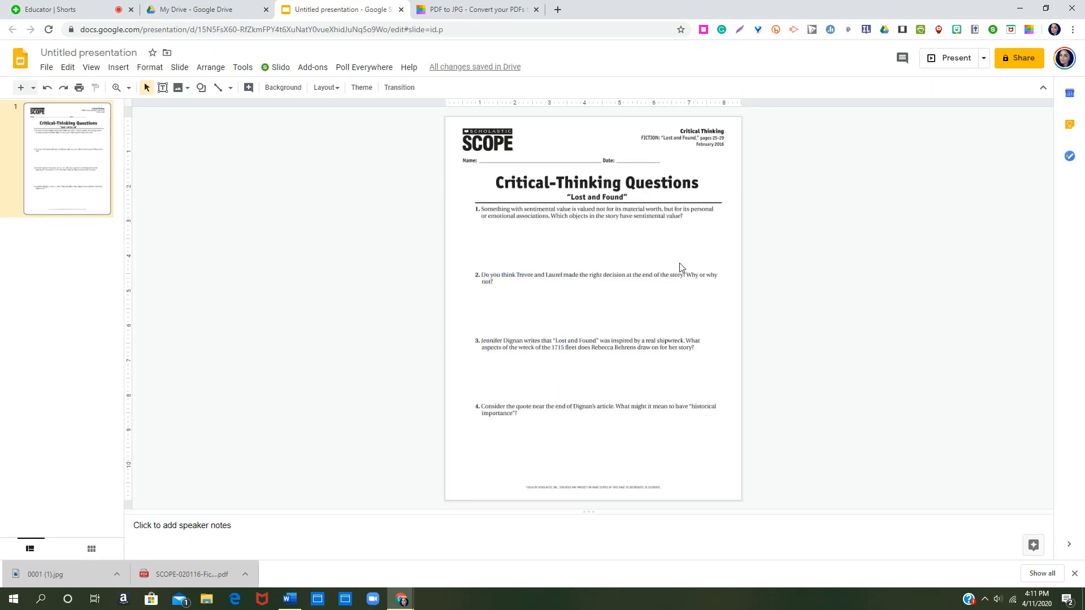
Add two new slides after the worksheet slide.
drag(504, 221, 551, 336)
click(20, 88)
click(20, 89)
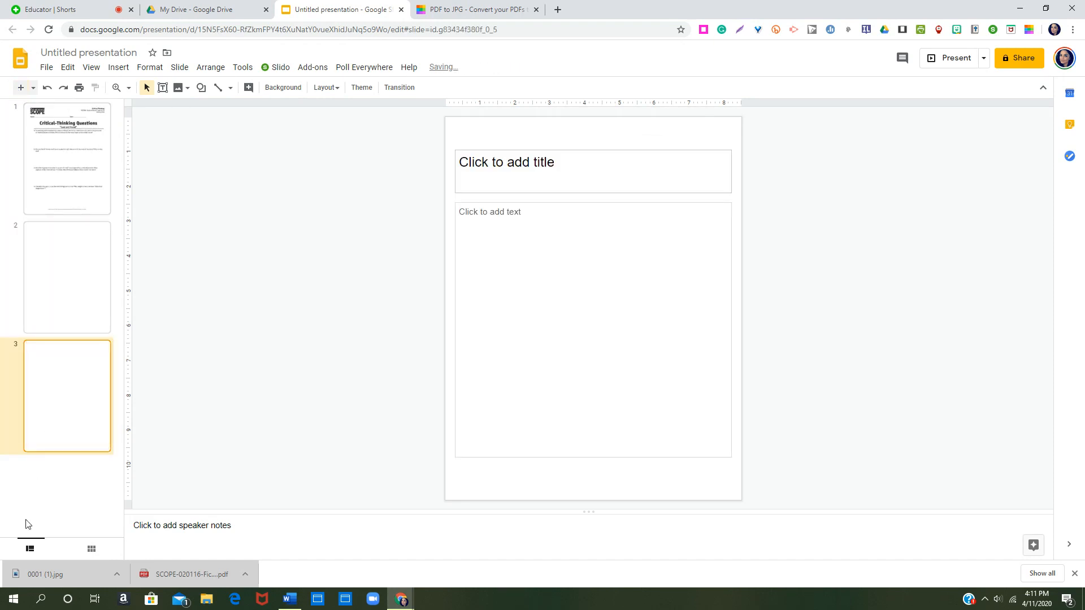
Delete the two empty slides that follow the worksheet slide.
right_click(82, 419)
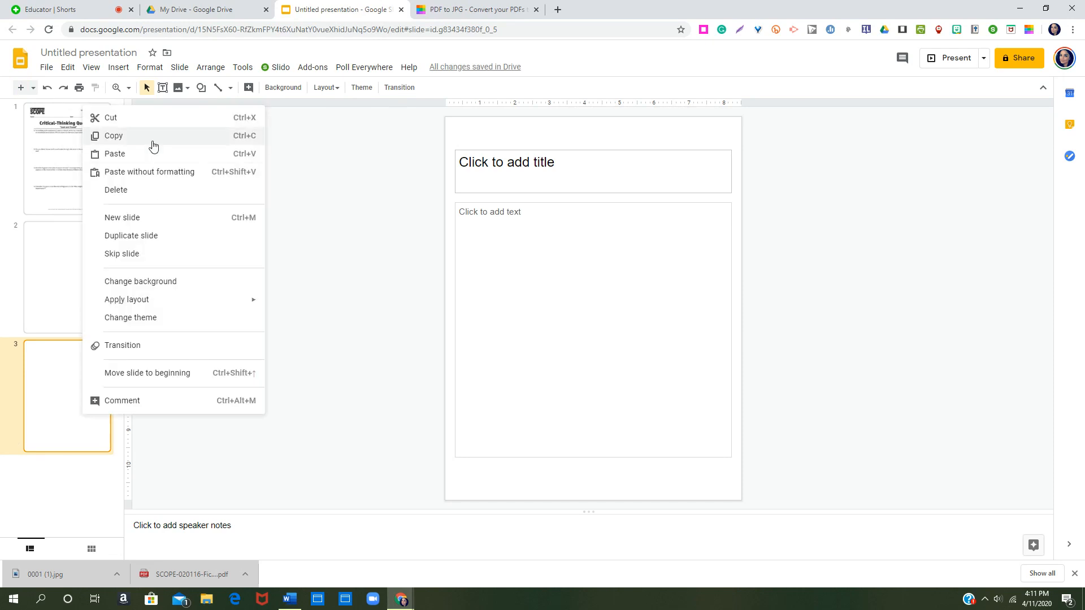
click(116, 189)
right_click(81, 284)
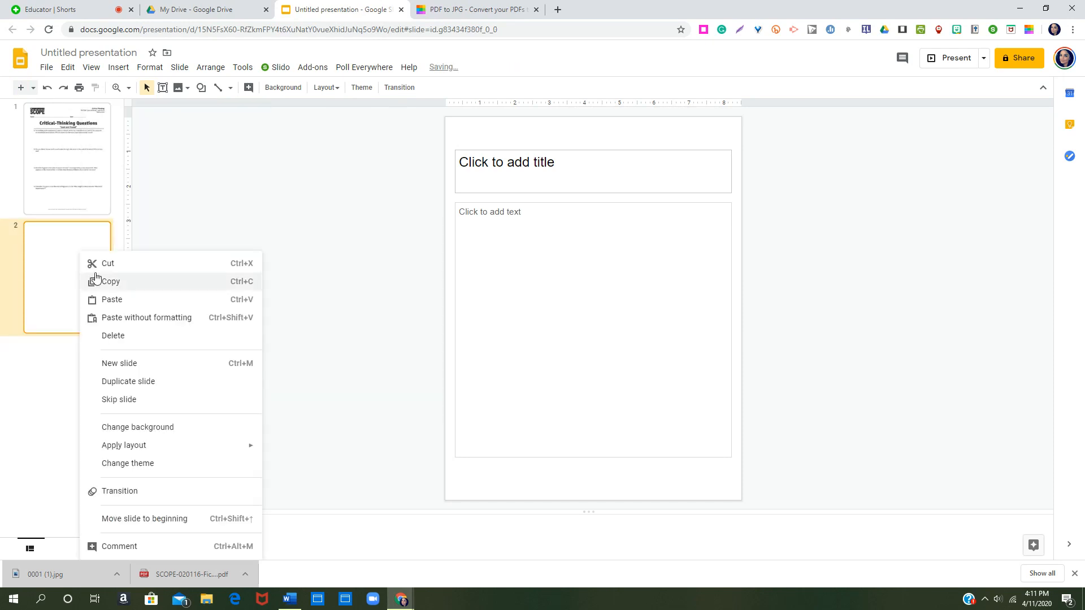
click(112, 336)
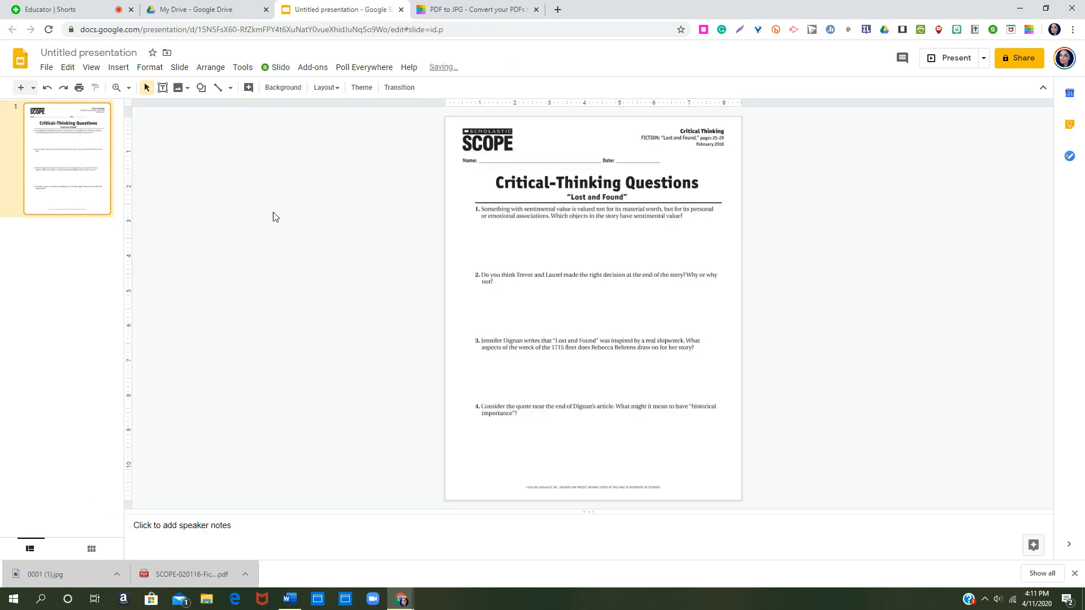
Find the Slides Toolbox add-on in the G Suite Marketplace and open its details page.
click(314, 72)
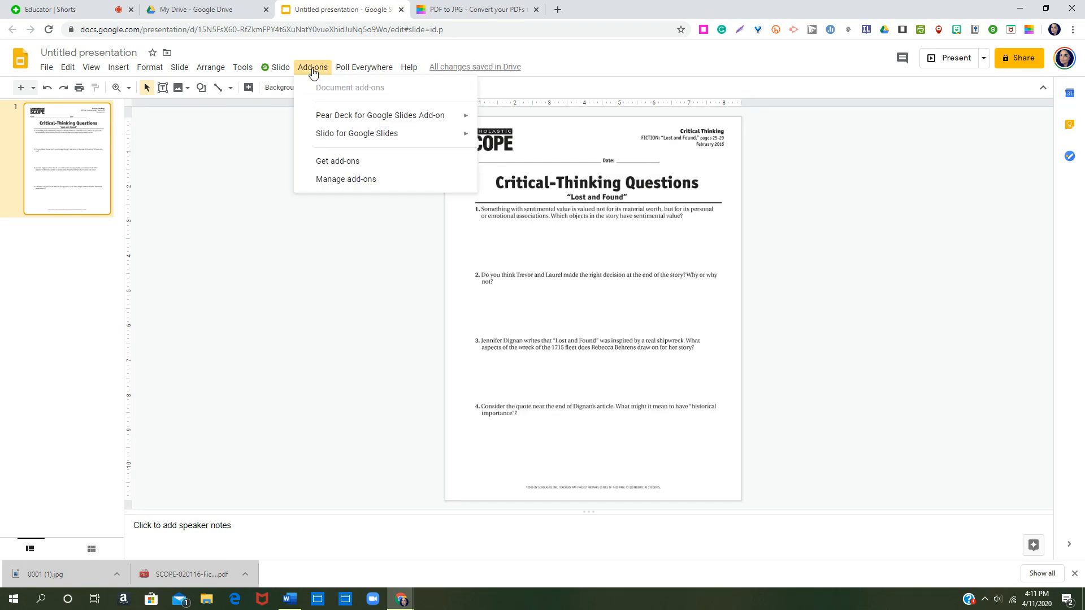
click(333, 163)
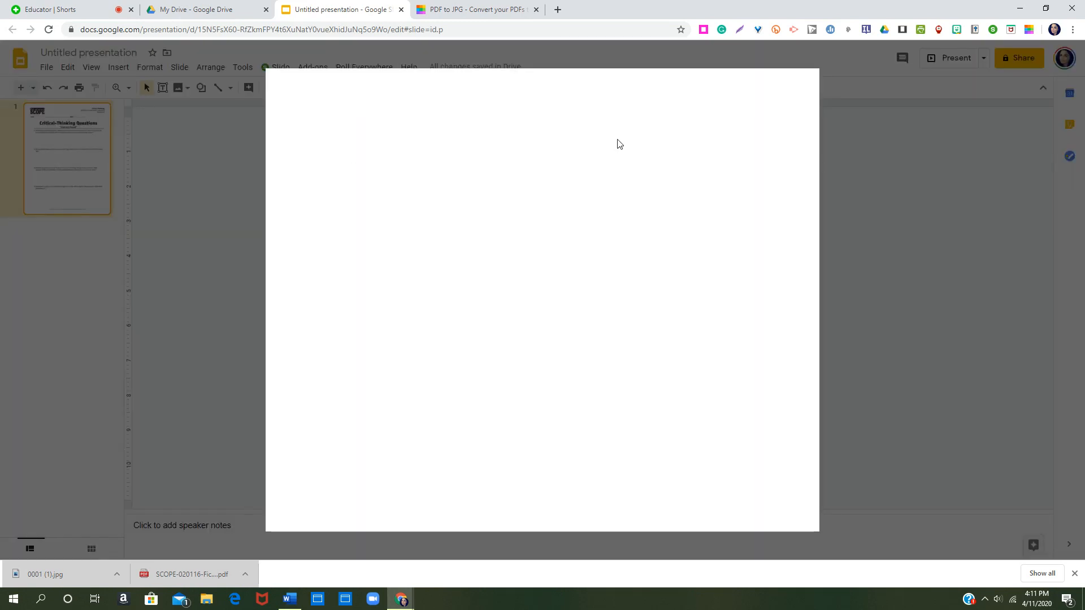
click(588, 90)
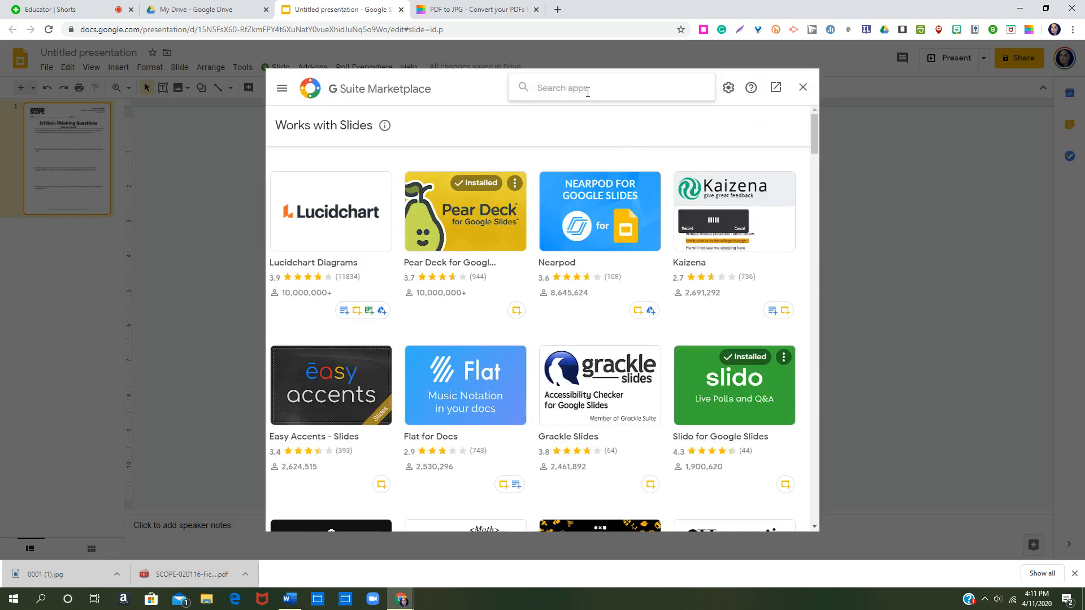
text(slides)
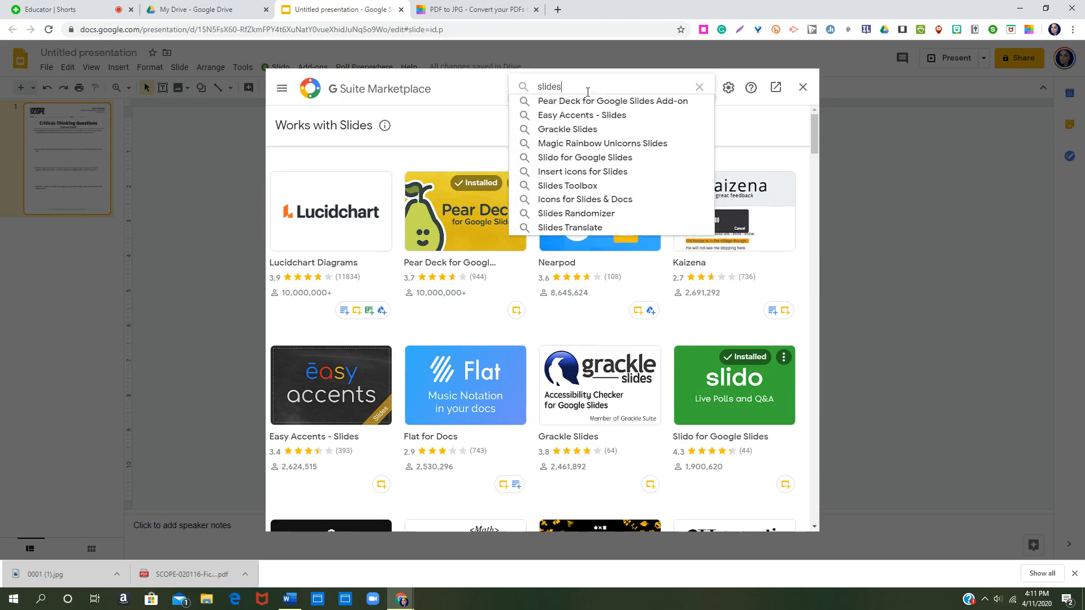
text( too)
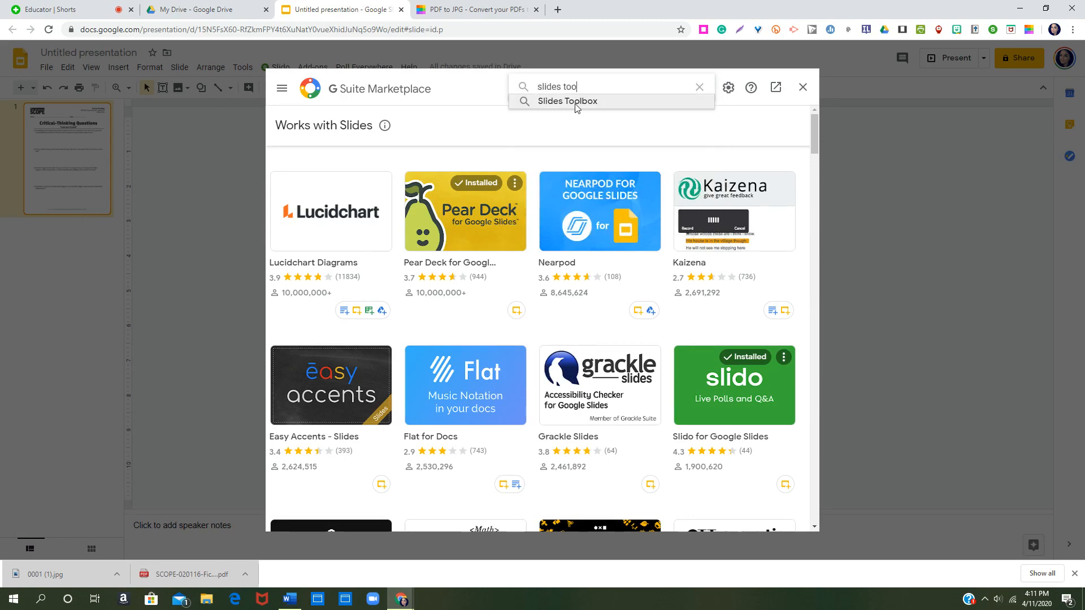
click(578, 102)
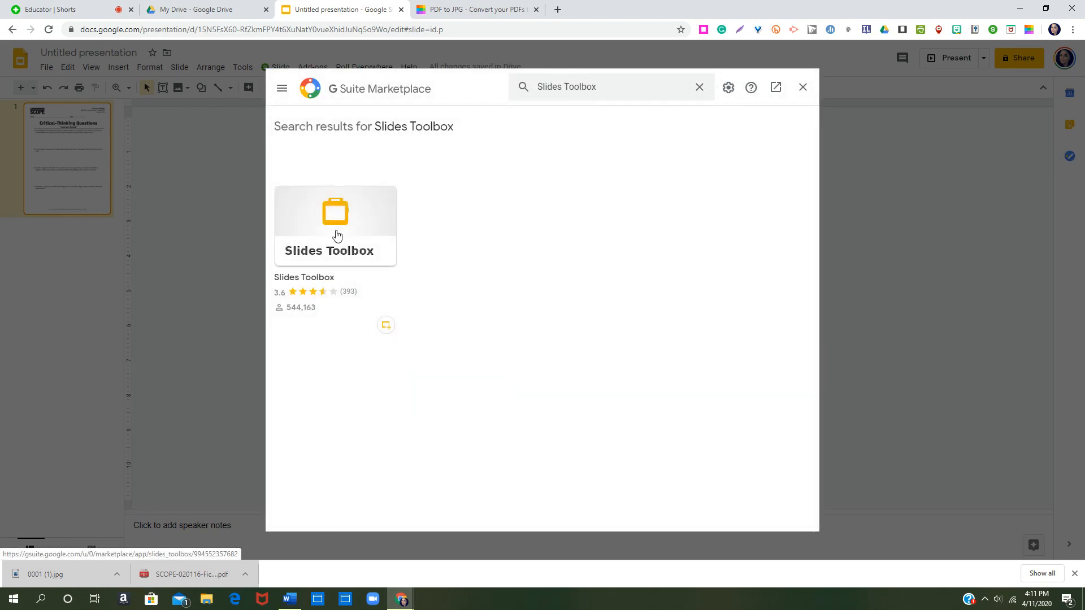
click(339, 235)
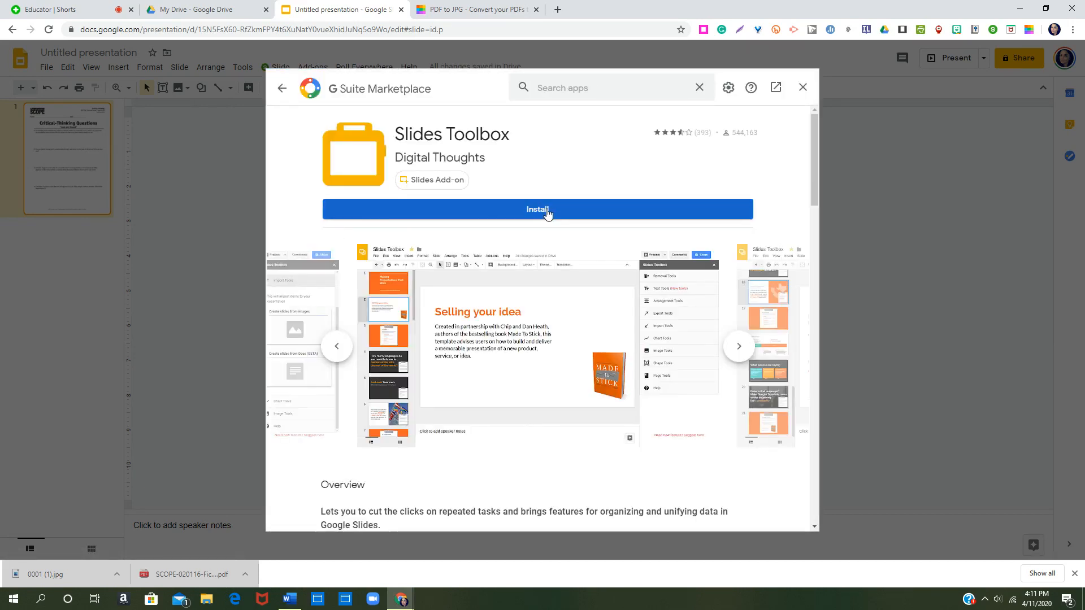
Install Slides Toolbox, granting it access to the Google account, and close the marketplace.
click(547, 214)
click(620, 371)
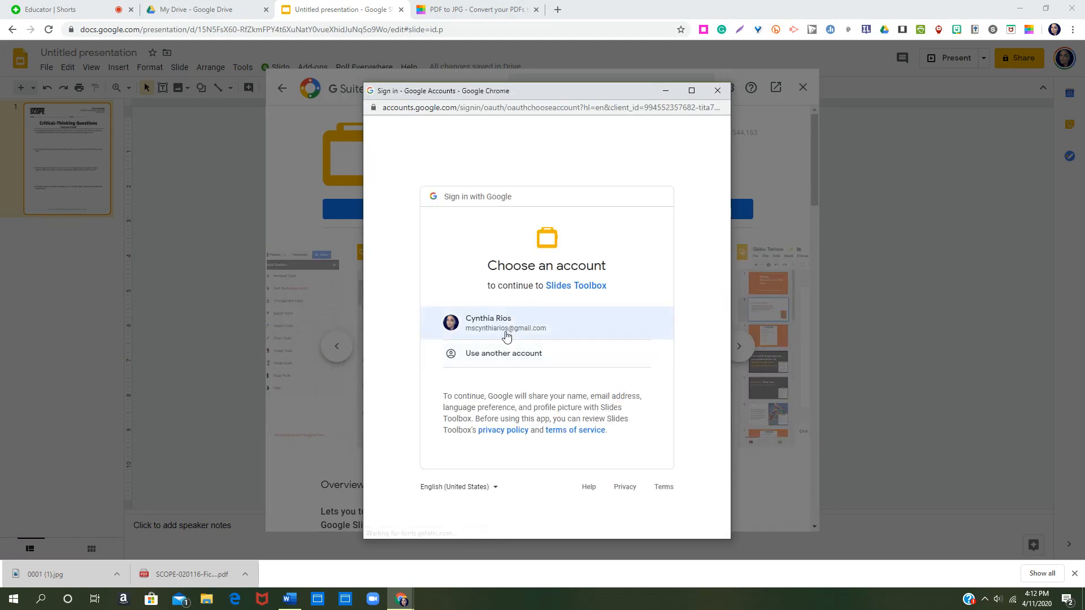
click(505, 330)
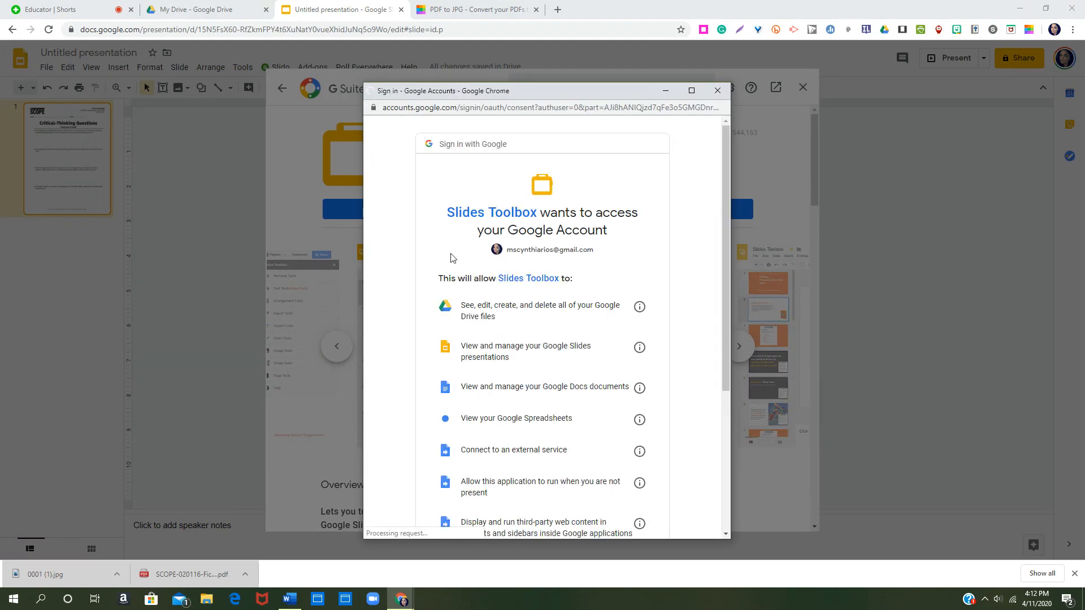
scroll(622, 269, down, 3)
click(619, 462)
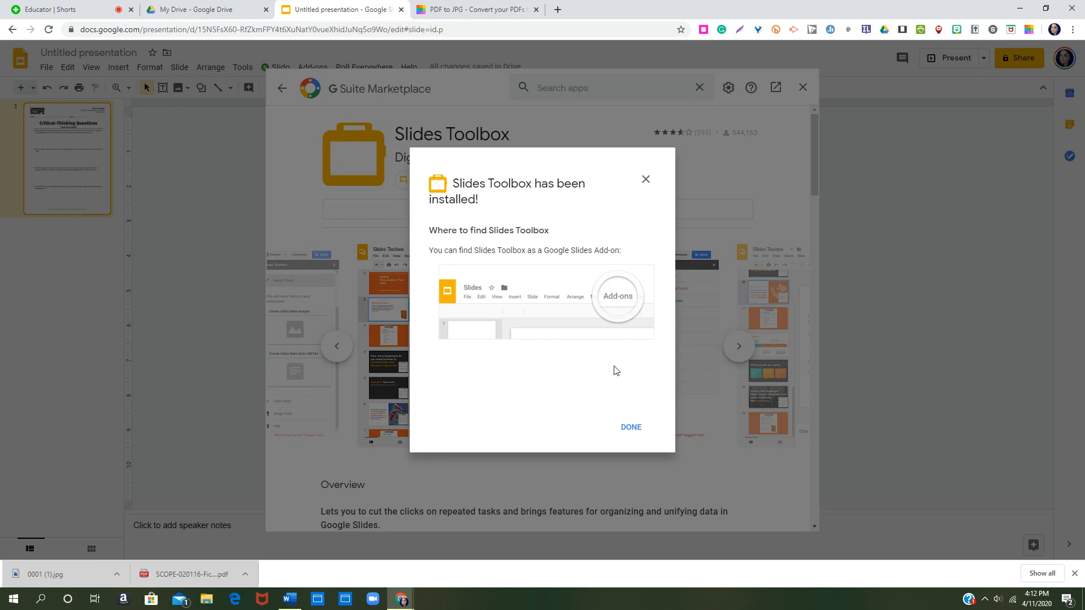
click(631, 431)
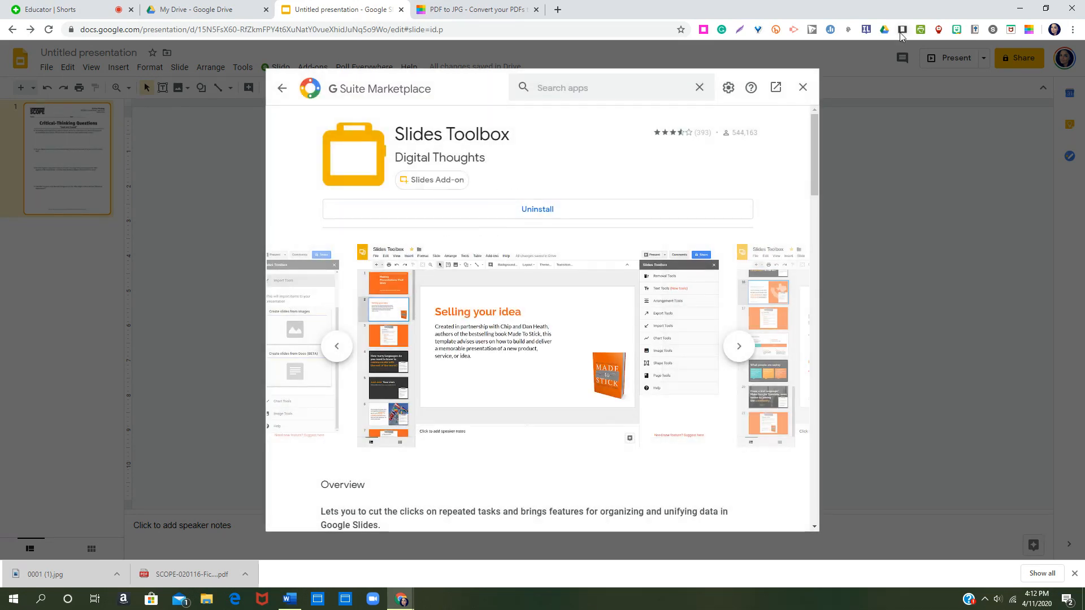
click(805, 88)
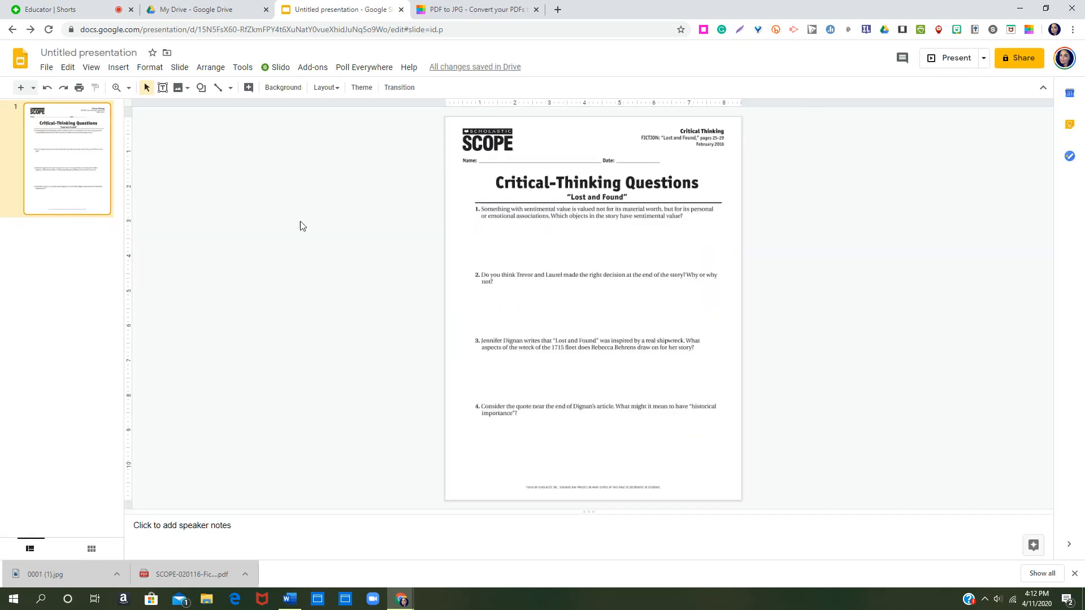
Add a new slide, remove its title and text placeholders, and delete the worksheet slide.
click(22, 89)
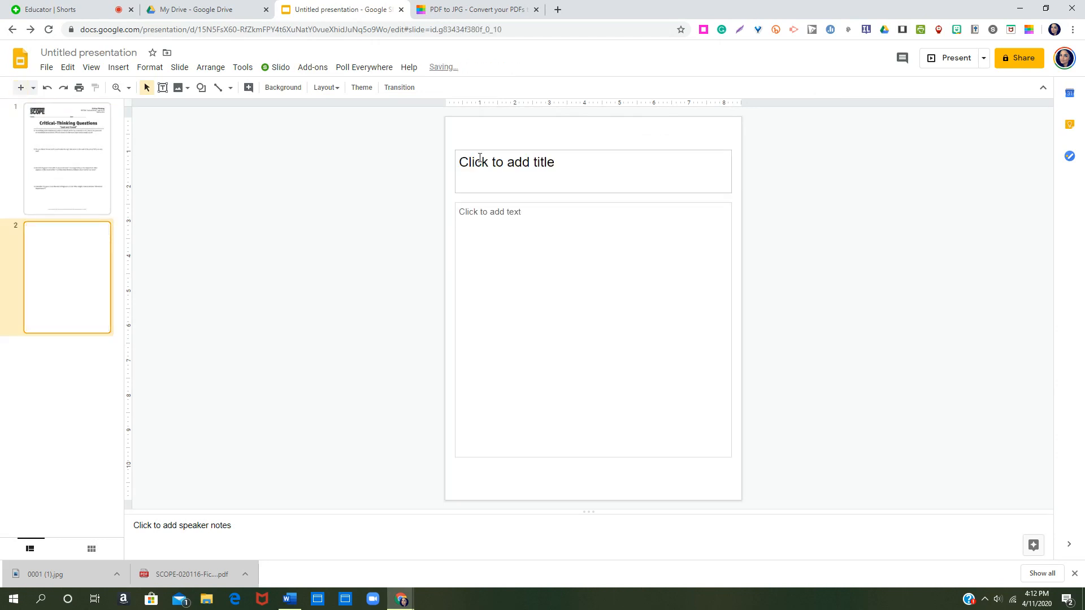
drag(498, 145, 533, 297)
key(Delete)
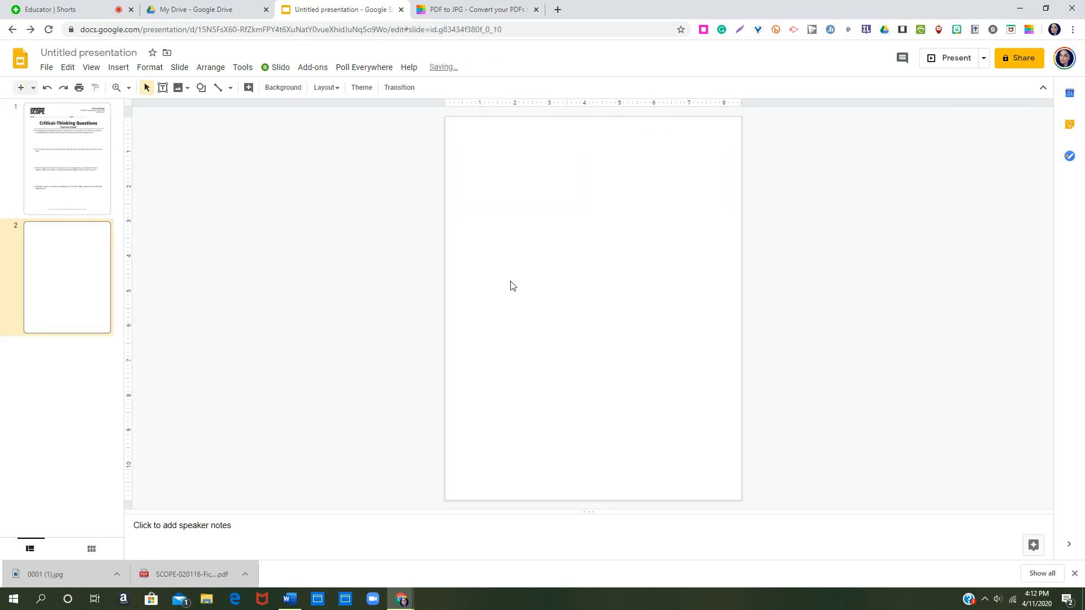
right_click(72, 150)
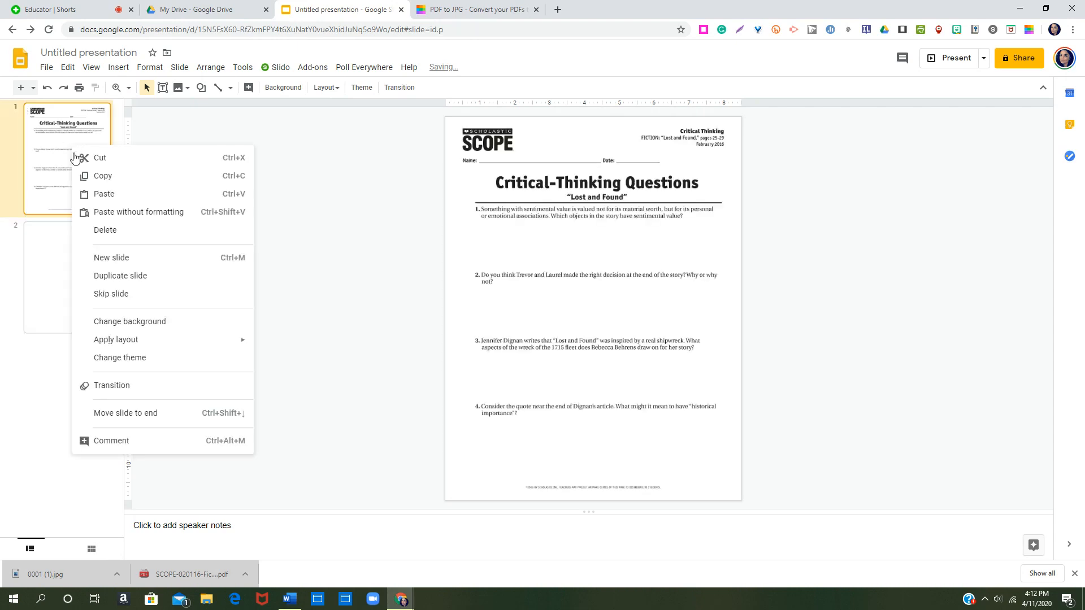
click(111, 230)
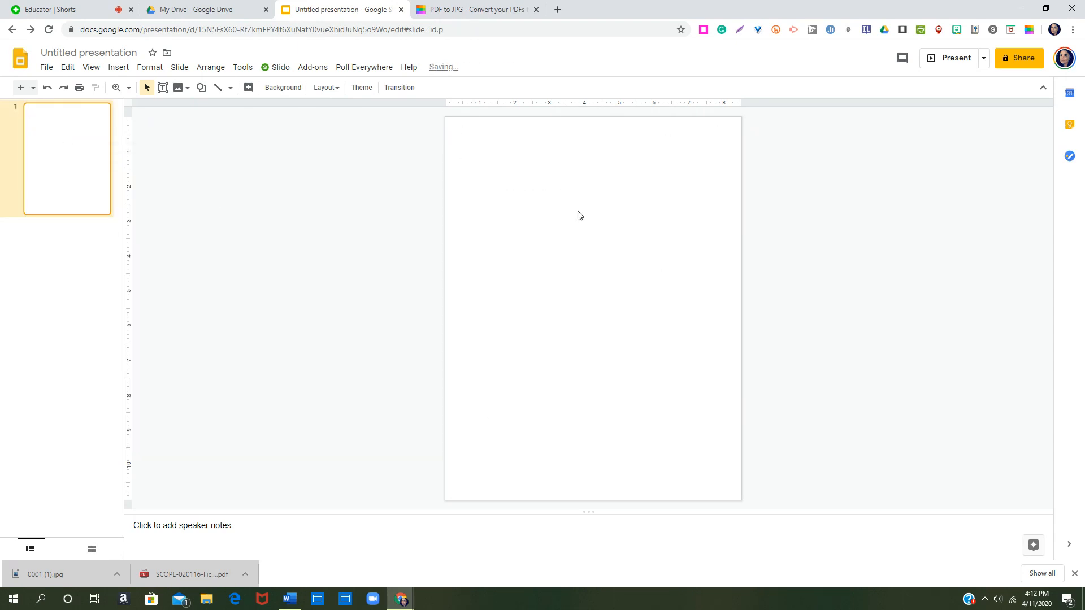